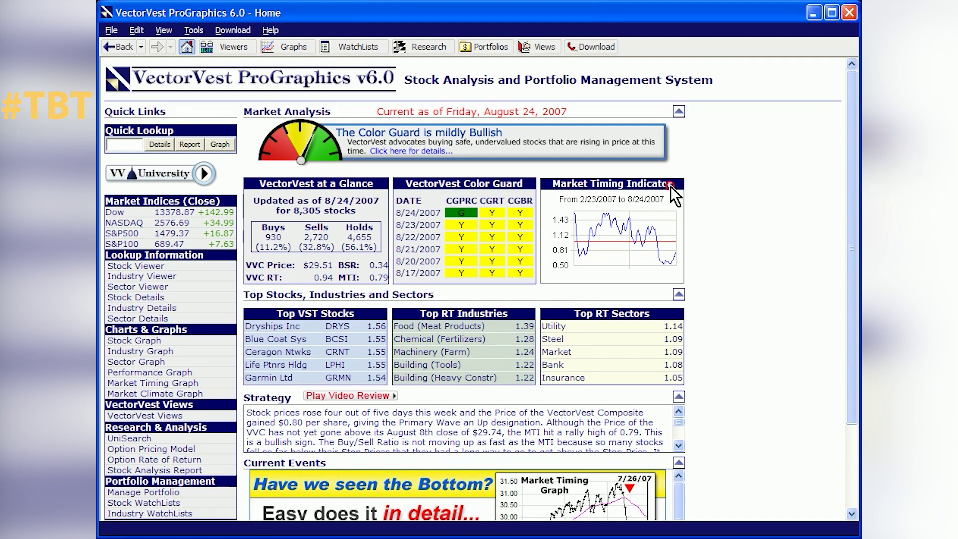
Open the Market Timing Graph from the home page and load it for the ALL Weekly period.
{"action": "left_click", "coordinate": [670, 186]}
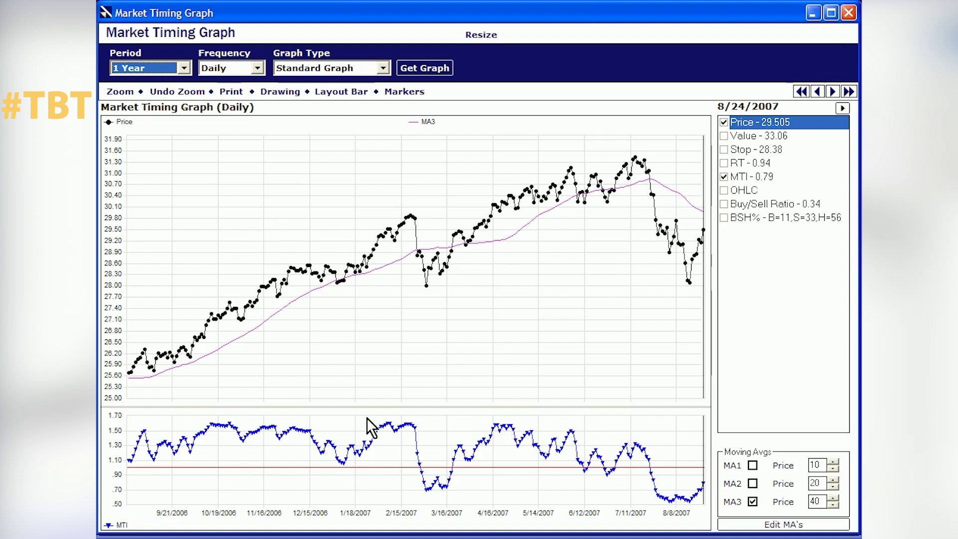
{"action": "left_click", "coordinate": [185, 64]}
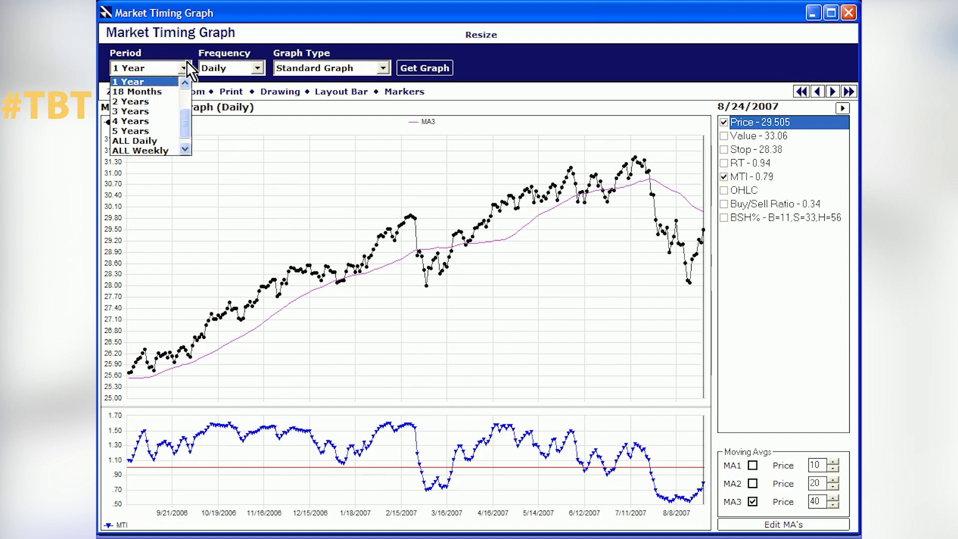
{"action": "left_click", "coordinate": [133, 148]}
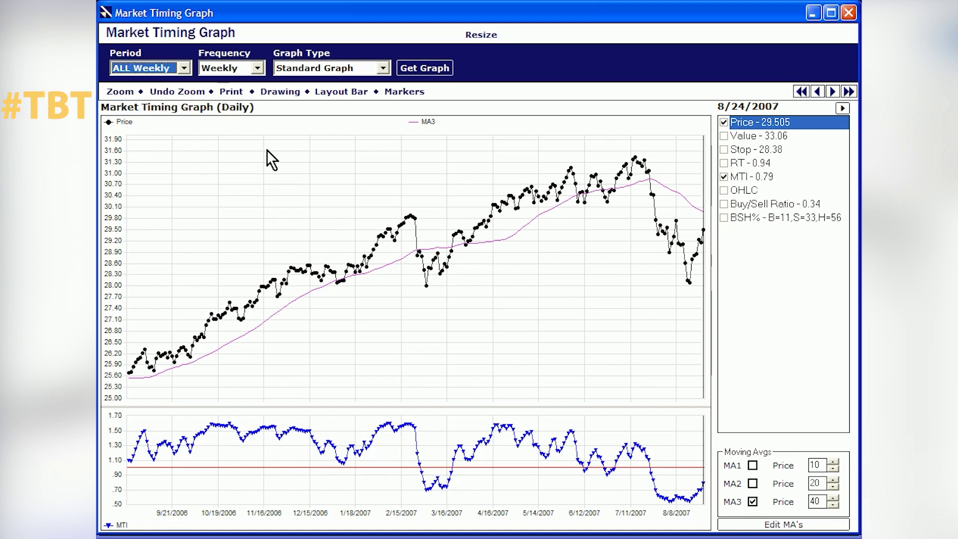
{"action": "left_click", "coordinate": [426, 67]}
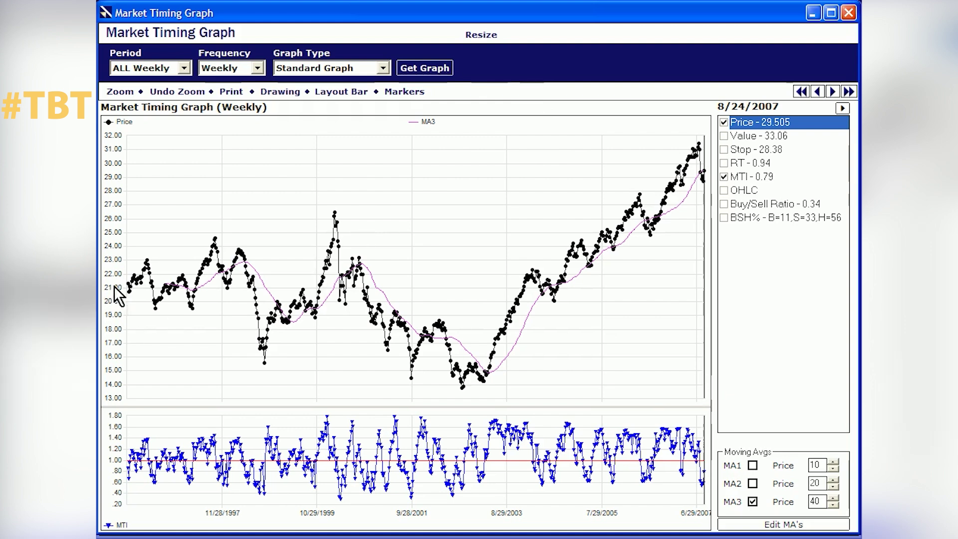
Select the 1/5/1996 data point and plot the Buy/Sell Ratio instead of MTI below the price.
{"action": "left_click", "coordinate": [129, 283]}
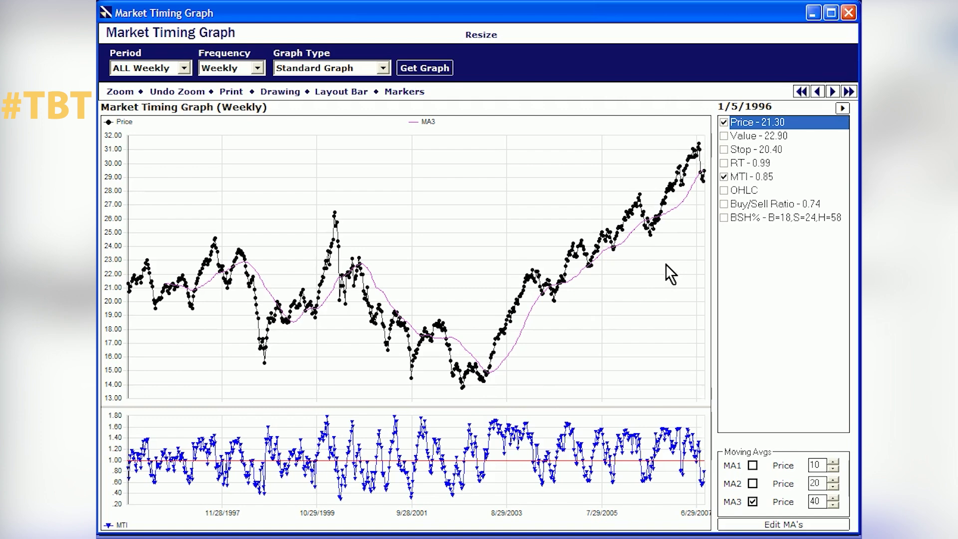
{"action": "left_click", "coordinate": [724, 177]}
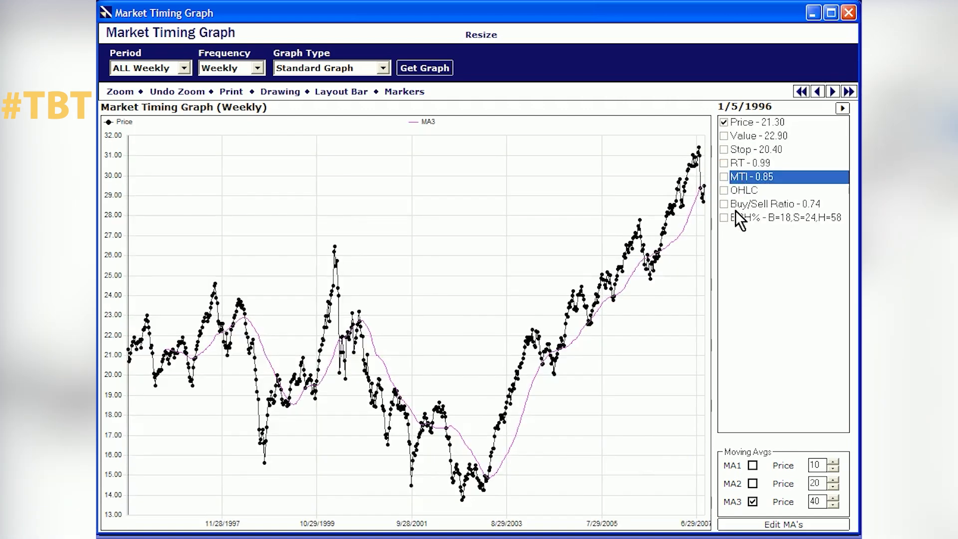
{"action": "left_click", "coordinate": [724, 203]}
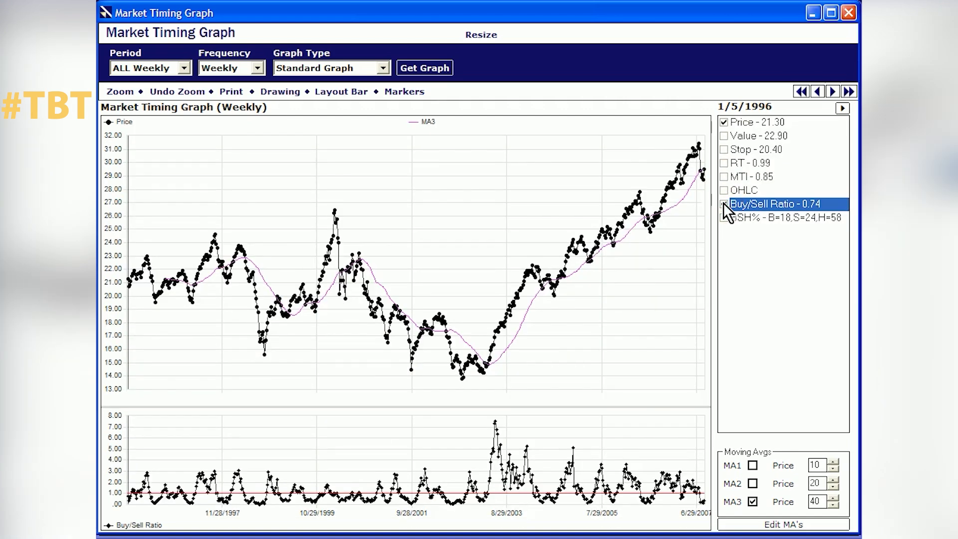
Zoom the graph to the range from 10/25/1996 to 10/16/1998.
{"action": "left_click", "coordinate": [128, 92]}
{"action": "left_click", "coordinate": [199, 230]}
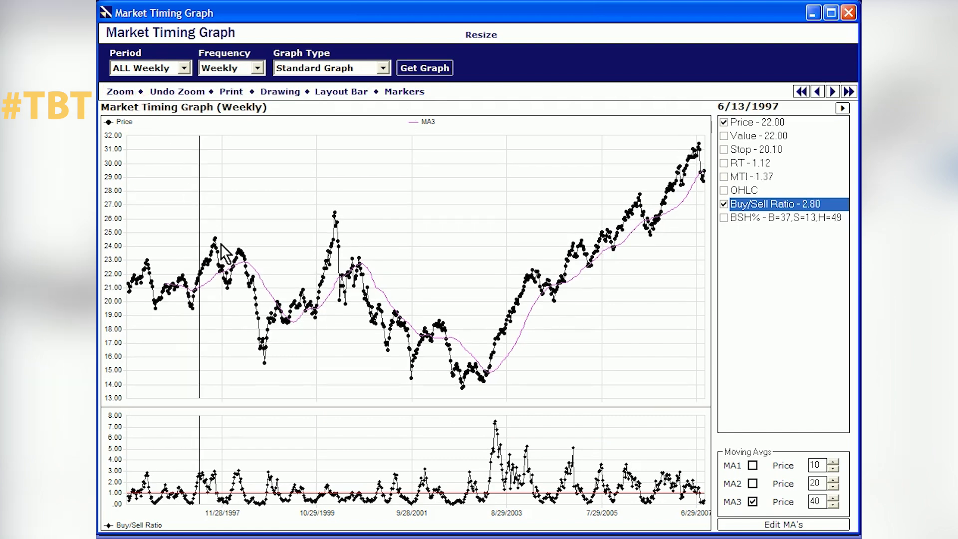
{"action": "left_click", "coordinate": [266, 364]}
{"action": "left_click_drag", "start_coordinate": [266, 364], "coordinate": [169, 358]}
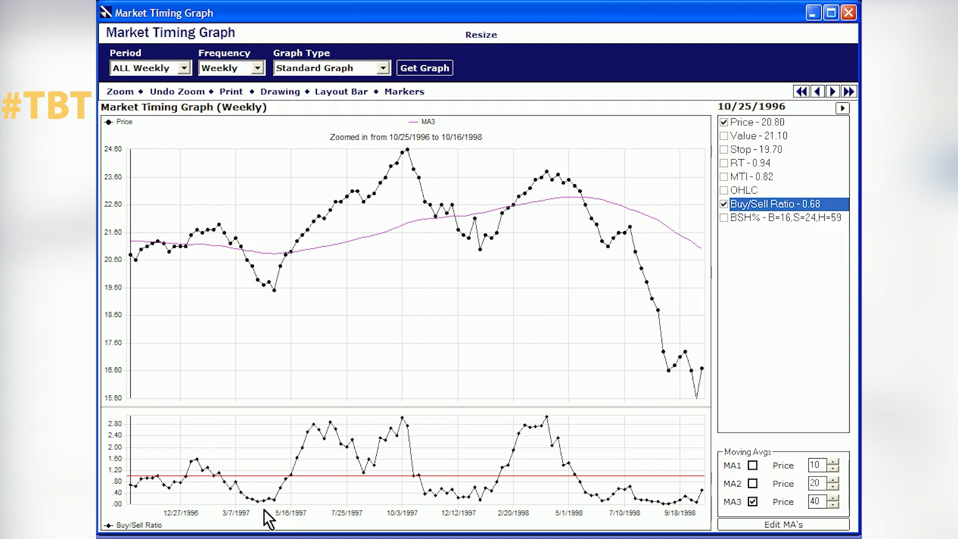
Read the Buy/Sell Ratio at 2/28/1997, 5/9/1997, 5/16/1997, 4/11/1997 and 4/4/1997.
{"action": "mouse_move", "coordinate": [322, 437]}
{"action": "left_click", "coordinate": [231, 247]}
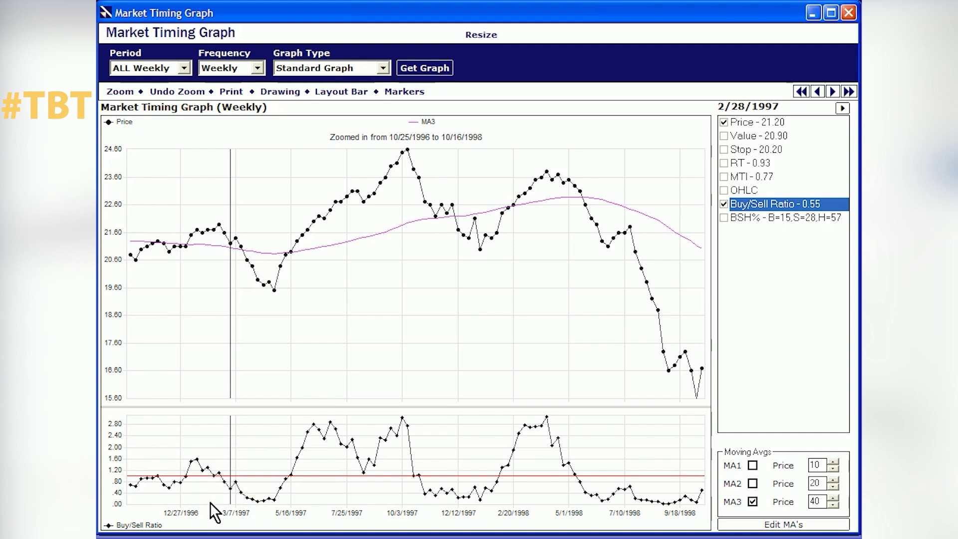
{"action": "left_click", "coordinate": [286, 256]}
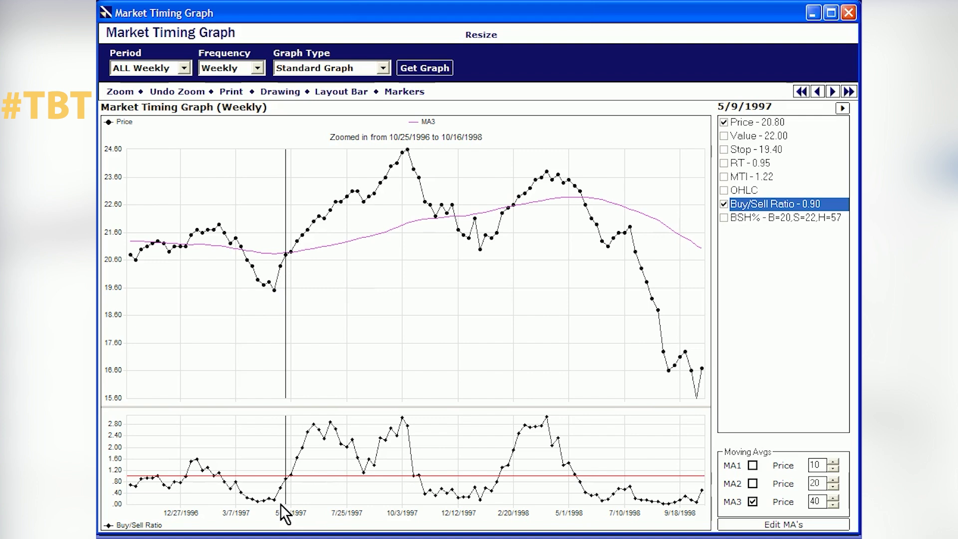
{"action": "mouse_move", "coordinate": [283, 485]}
{"action": "left_click", "coordinate": [292, 475]}
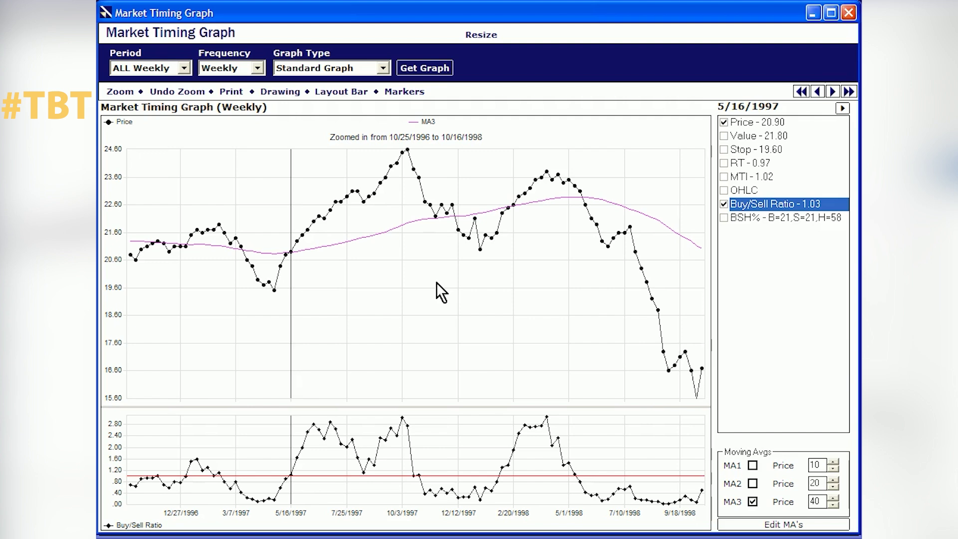
{"action": "left_click", "coordinate": [265, 502]}
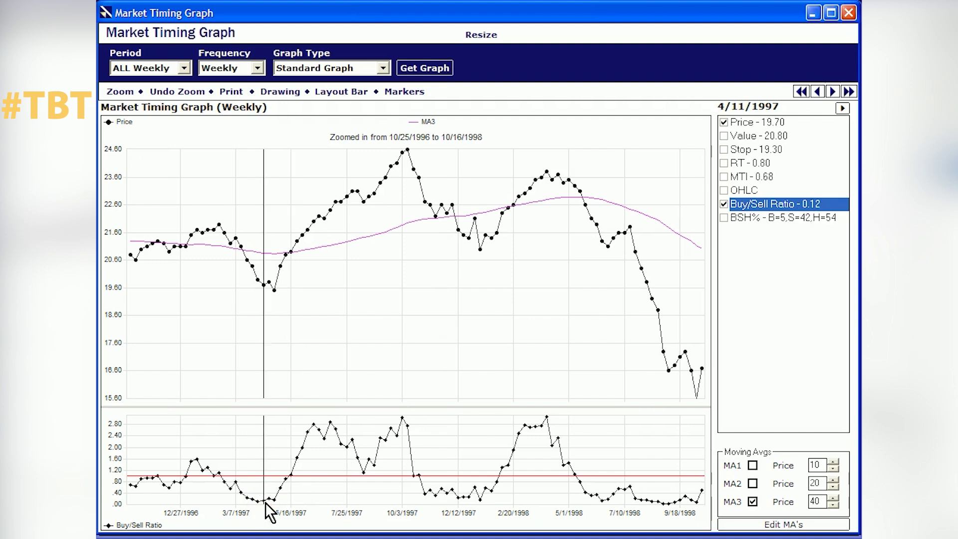
{"action": "left_click", "coordinate": [258, 502]}
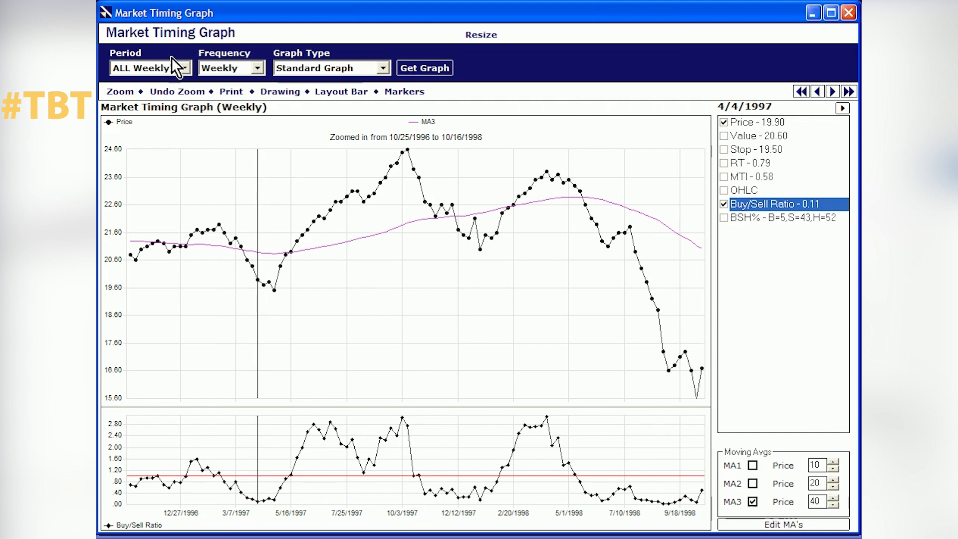
Undo the zoom and hide Price and MA3 so only the Buy/Sell Ratio is plotted.
{"action": "left_click", "coordinate": [173, 91]}
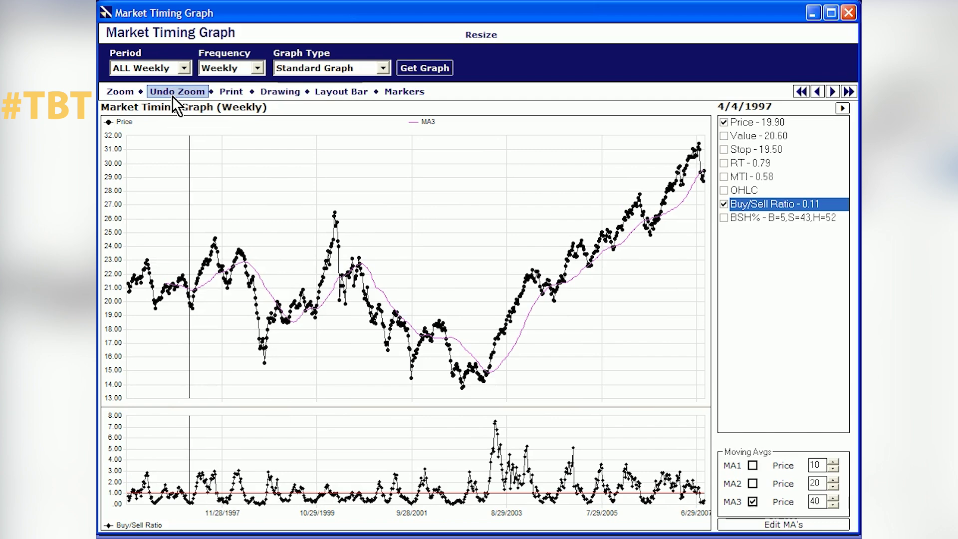
{"action": "left_click", "coordinate": [724, 122]}
{"action": "left_click", "coordinate": [753, 501]}
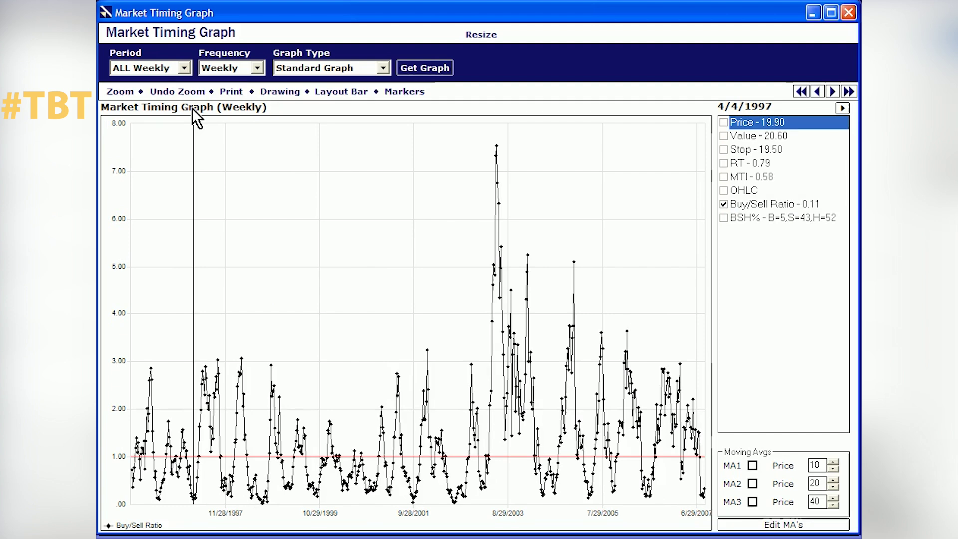
Draw a horizontal line across the full Buy/Sell Ratio graph, just above the zero level at the ratio's lows.
{"action": "left_click", "coordinate": [283, 88]}
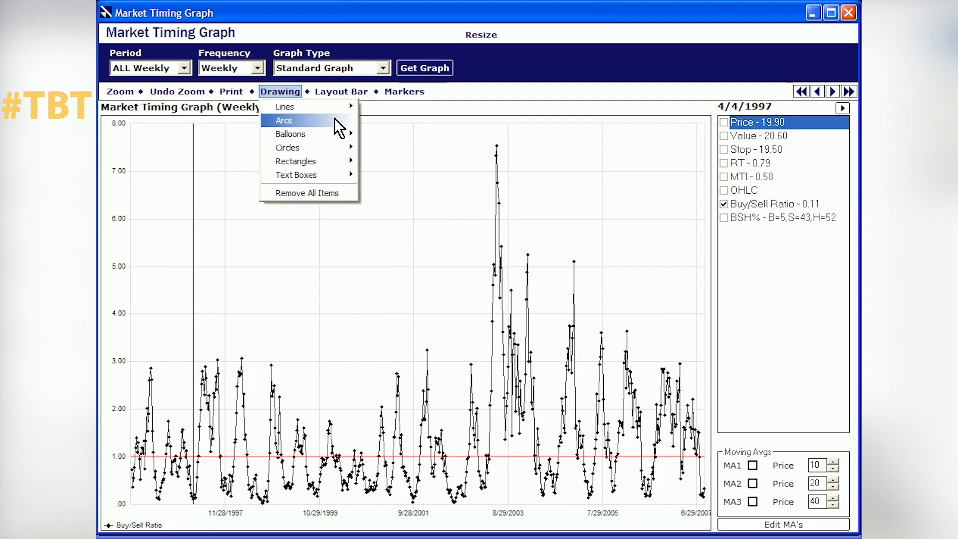
{"action": "left_click", "coordinate": [372, 108]}
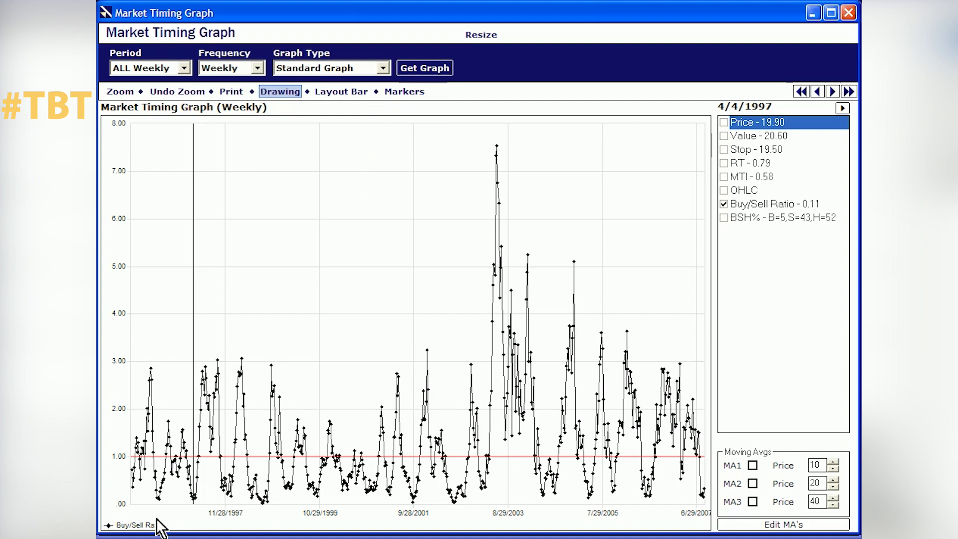
{"action": "left_click_drag", "start_coordinate": [135, 500], "coordinate": [711, 502]}
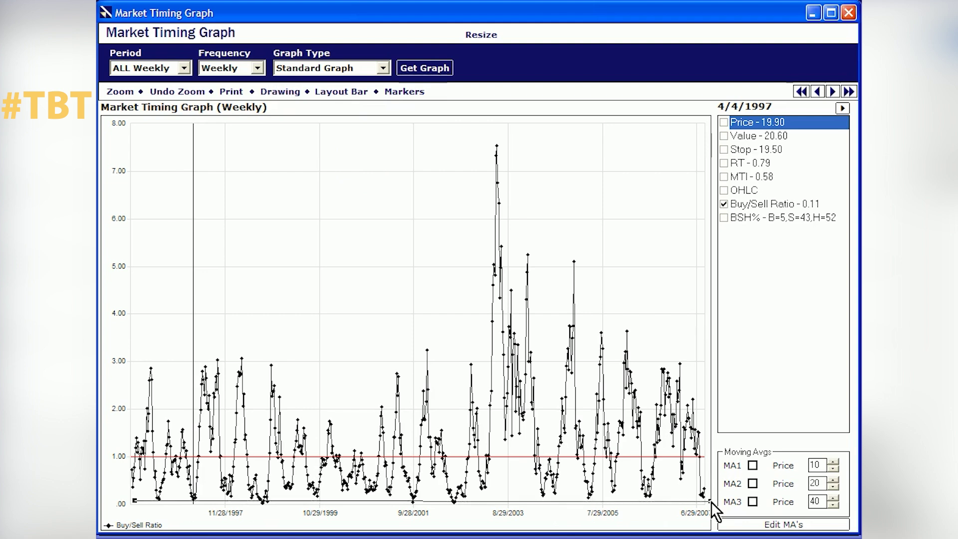
{"action": "left_click_drag", "start_coordinate": [662, 503], "coordinate": [662, 497]}
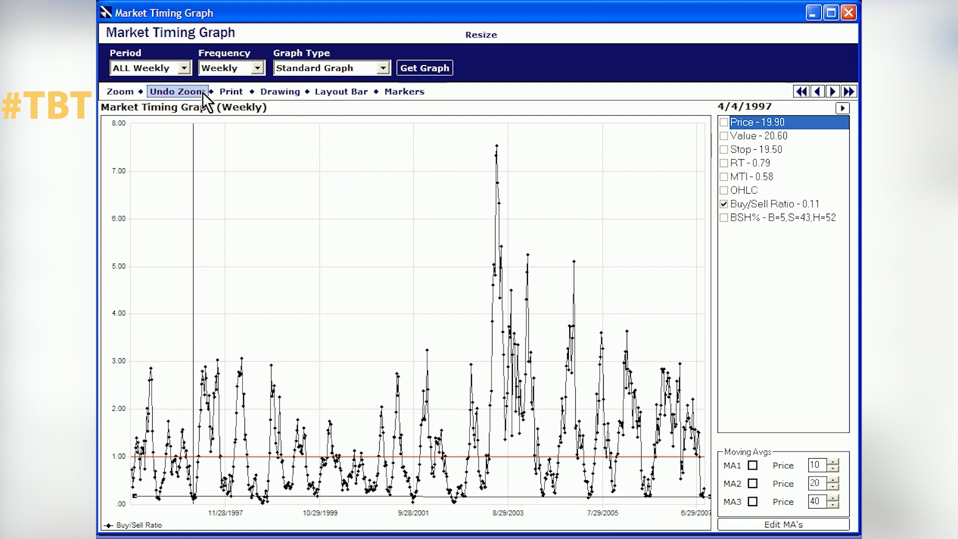
Show Price and MA3 again and zoom the graph to 5/2/1997 through 11/20/1998.
{"action": "left_click", "coordinate": [724, 121]}
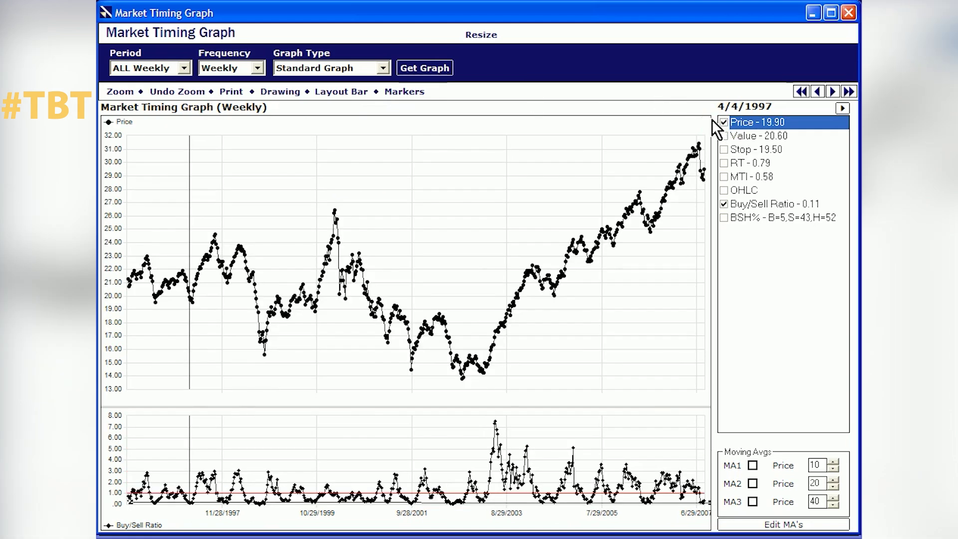
{"action": "left_click", "coordinate": [754, 501]}
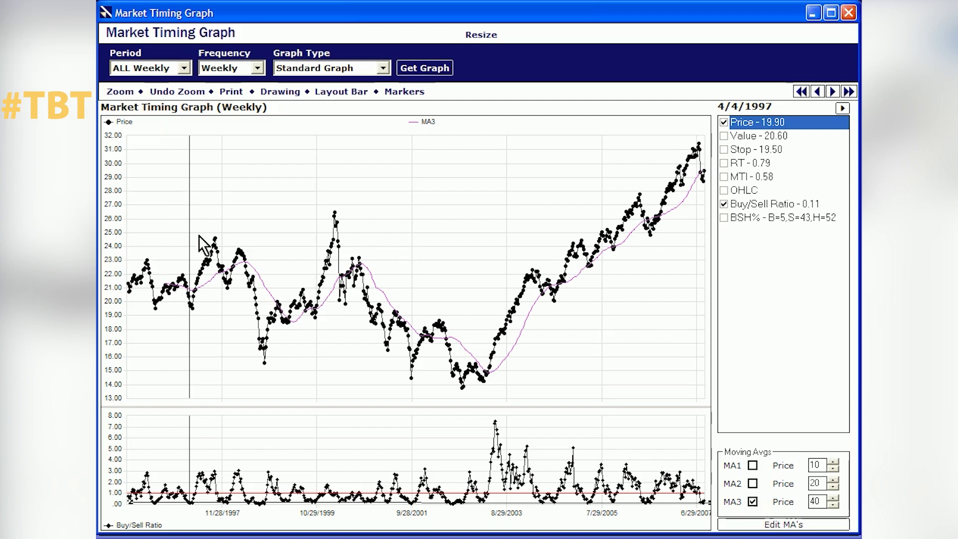
{"action": "left_click", "coordinate": [271, 363]}
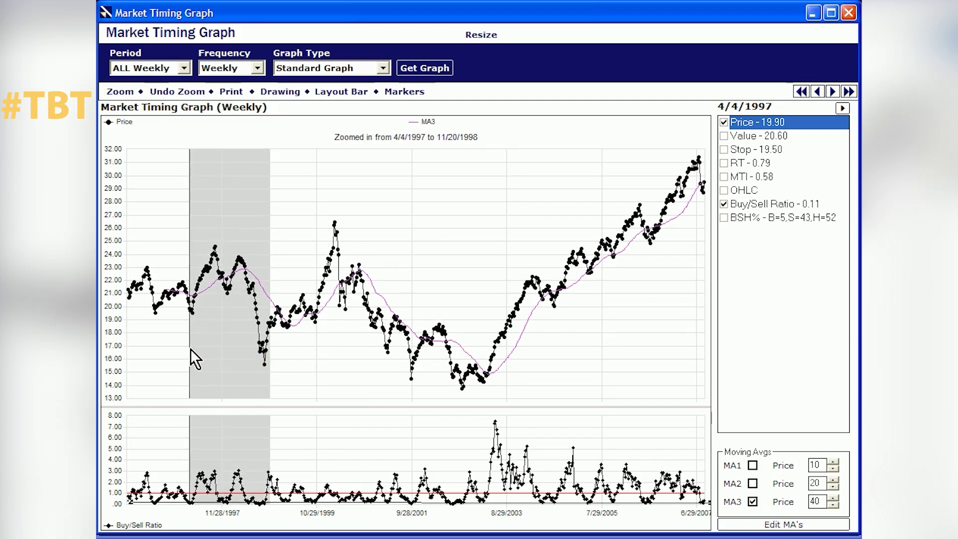
{"action": "left_click", "coordinate": [190, 349]}
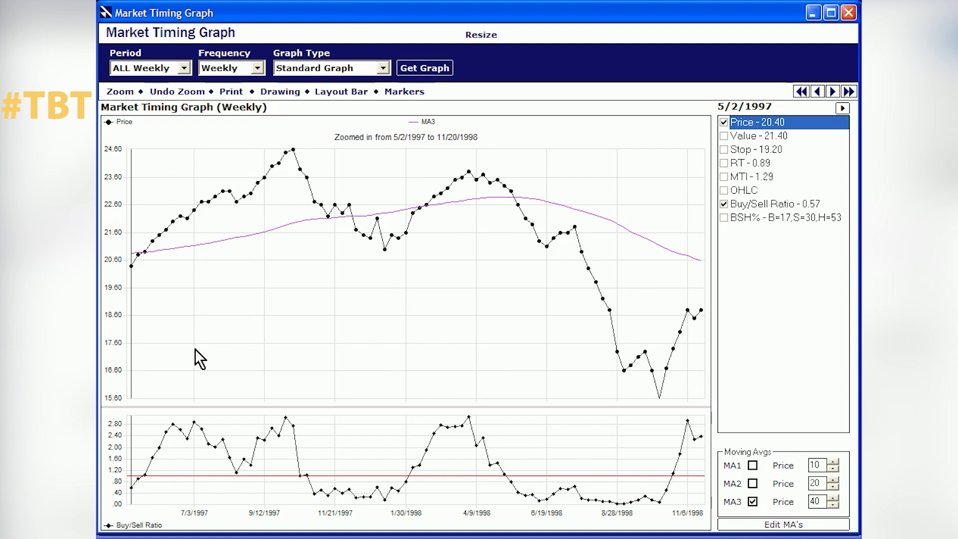
Examine the price and indicator values at 10/24/1997, 10/31/1997, 1/16/1998 and 4/9/1998.
{"action": "left_click", "coordinate": [307, 180]}
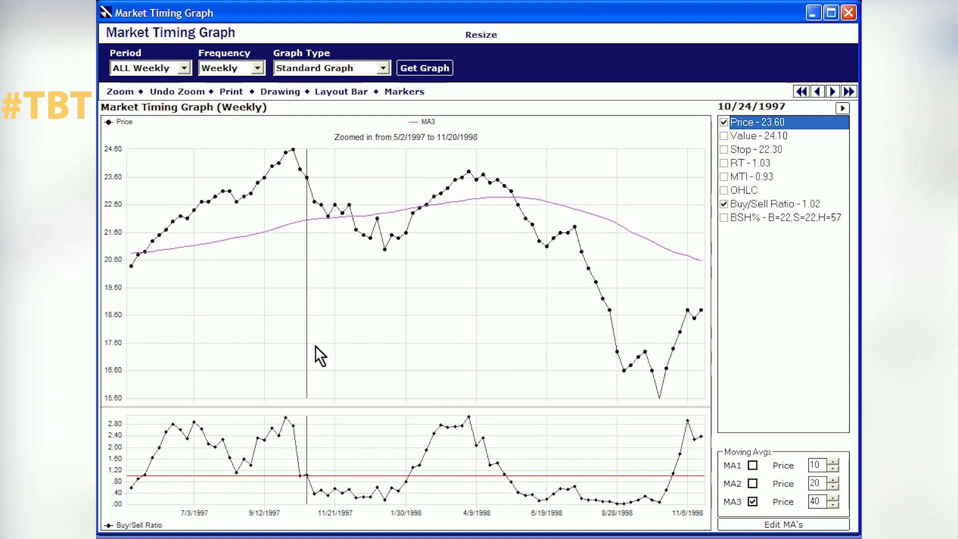
{"action": "left_click", "coordinate": [316, 202]}
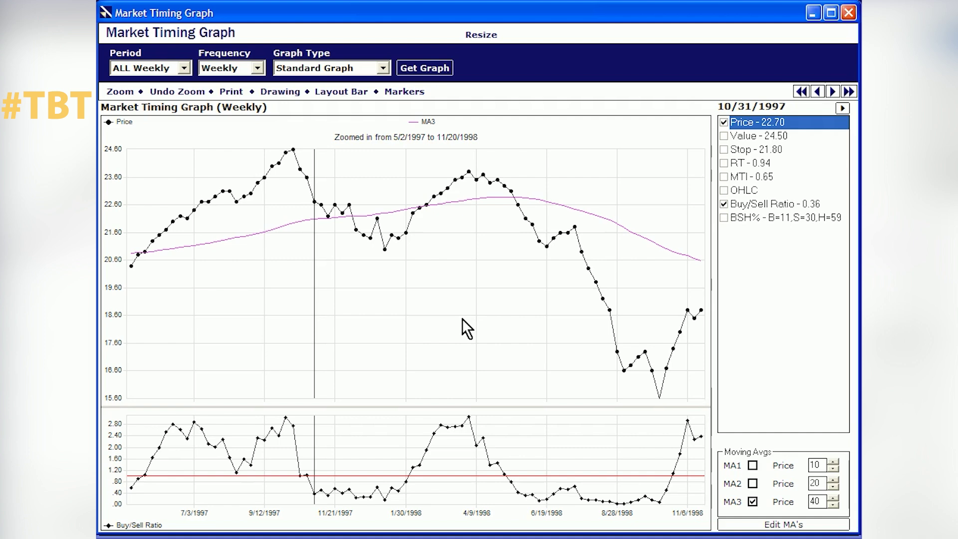
{"action": "left_click", "coordinate": [391, 274]}
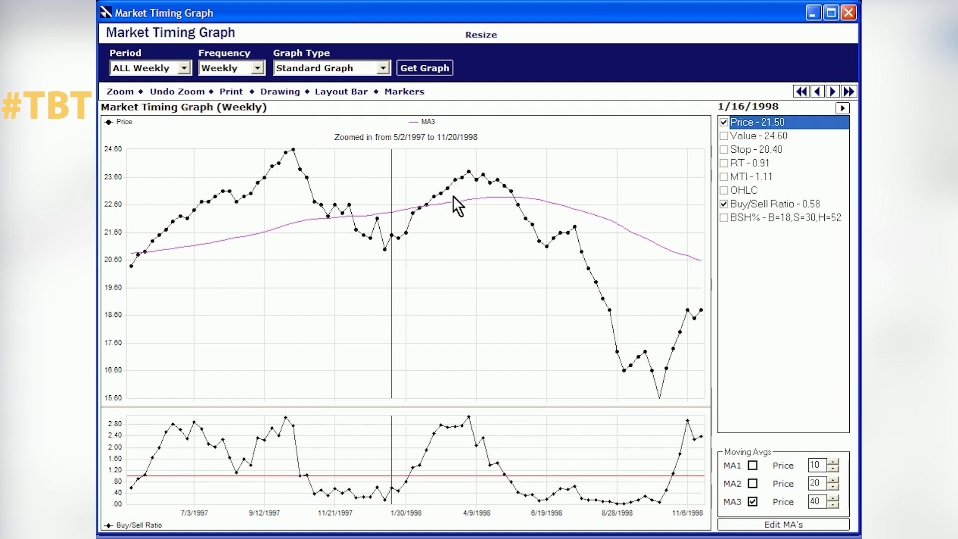
{"action": "left_click", "coordinate": [477, 180]}
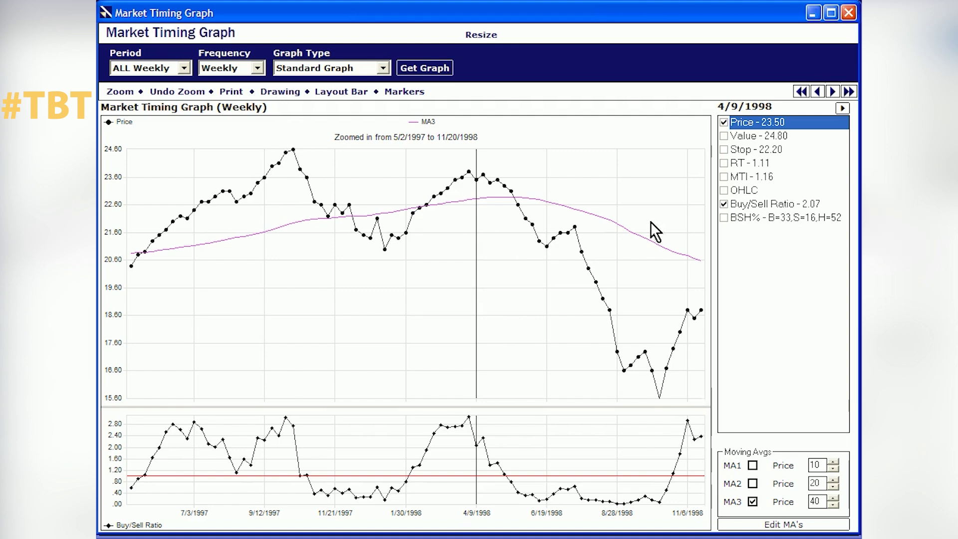
Plot RT in place of the Buy/Sell Ratio, and briefly overlay the Stop line on the price before hiding it.
{"action": "left_click", "coordinate": [724, 163]}
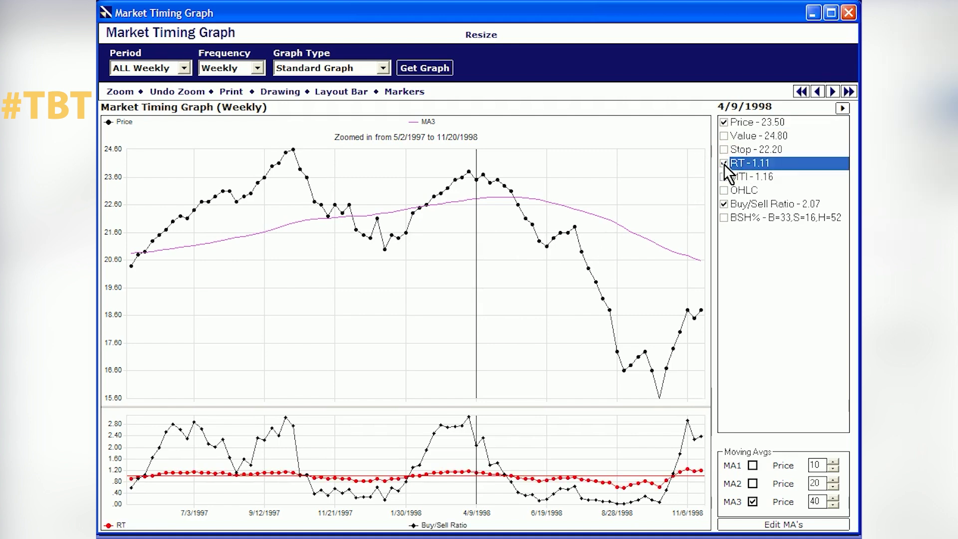
{"action": "left_click", "coordinate": [722, 203]}
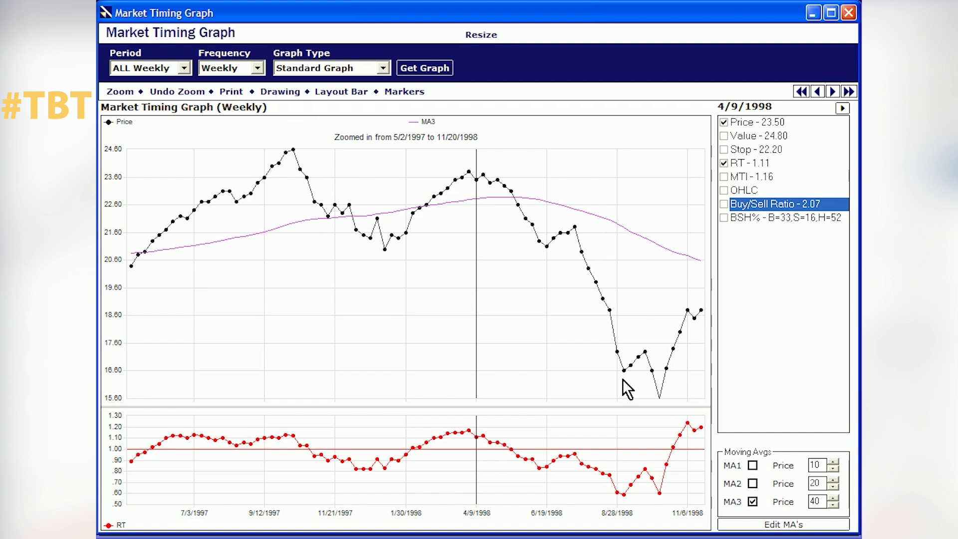
{"action": "left_click", "coordinate": [723, 150]}
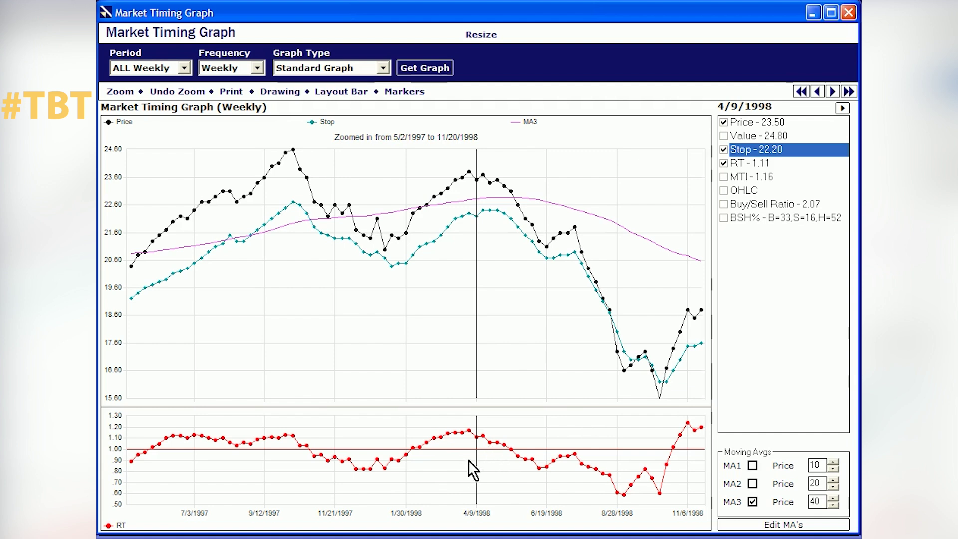
{"action": "left_click", "coordinate": [726, 148]}
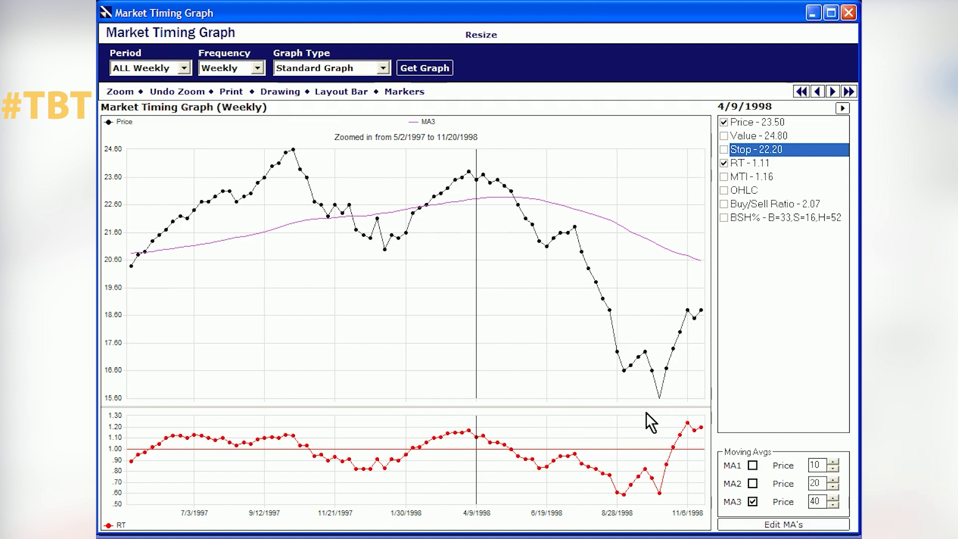
Draw a line on the price graph joining the lows at 9/4/1998 and 10/9/1998.
{"action": "left_click", "coordinate": [625, 370]}
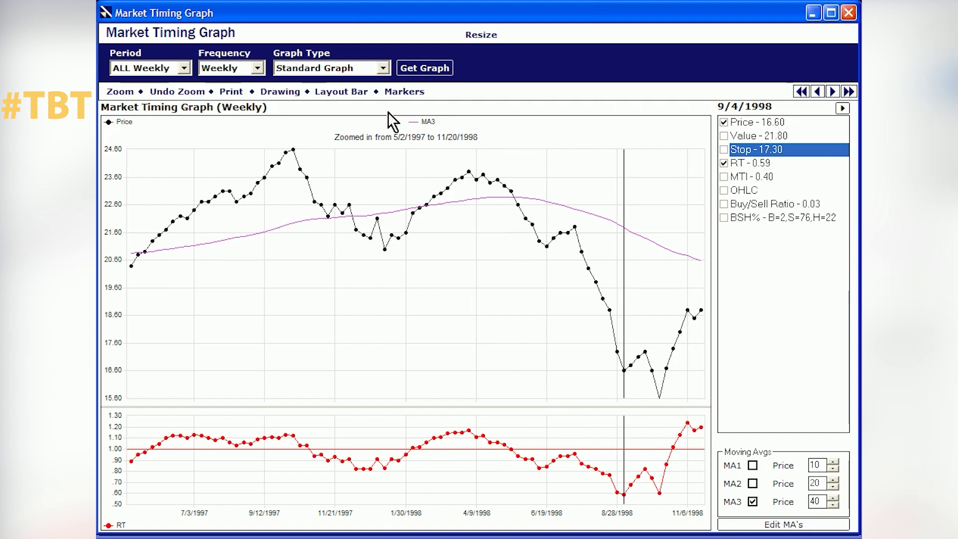
{"action": "left_click", "coordinate": [272, 91]}
{"action": "mouse_move", "coordinate": [309, 105]}
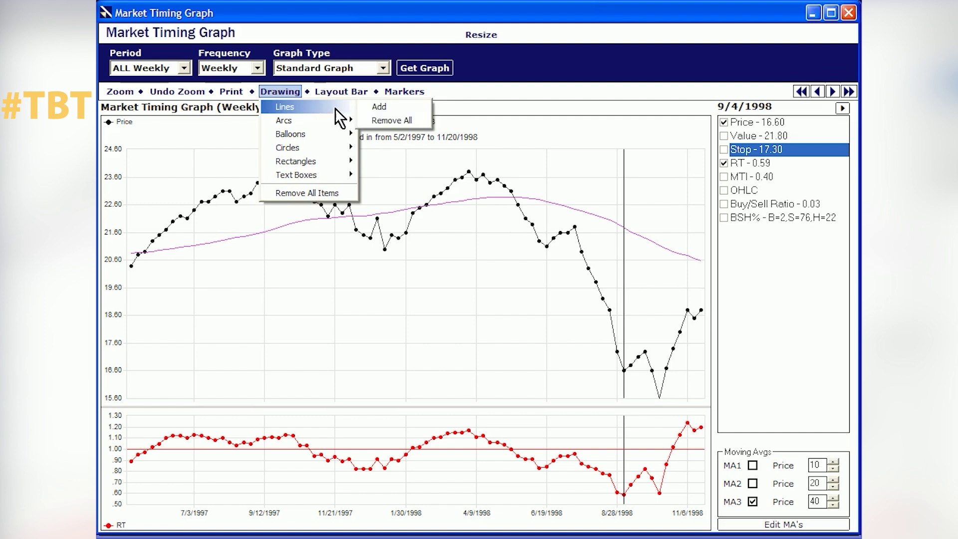
{"action": "left_click", "coordinate": [378, 108]}
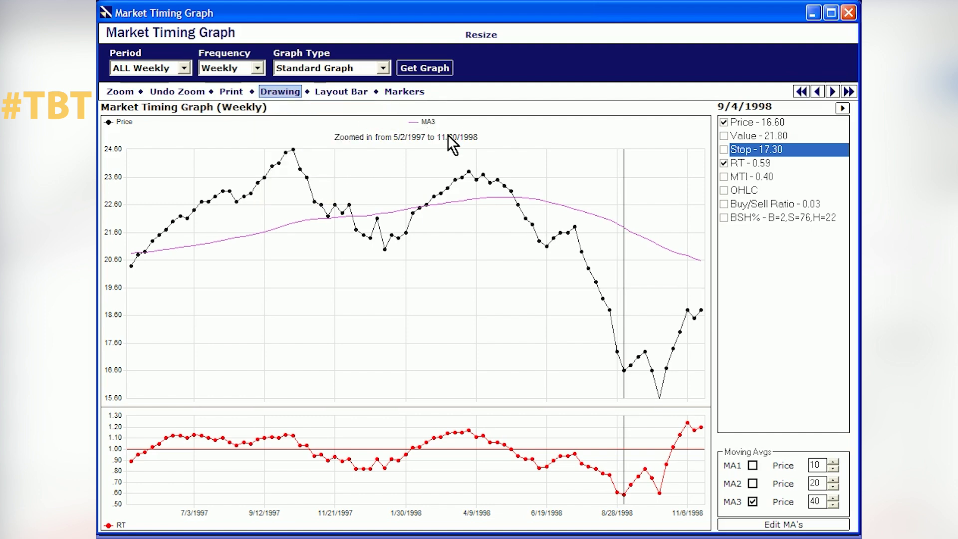
{"action": "left_click", "coordinate": [622, 368]}
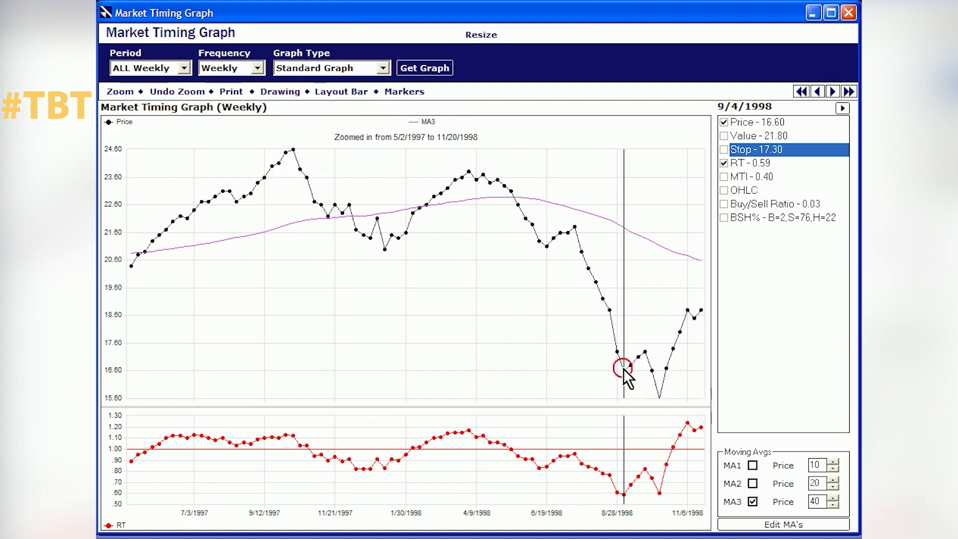
{"action": "left_click", "coordinate": [663, 398]}
{"action": "left_click", "coordinate": [660, 383]}
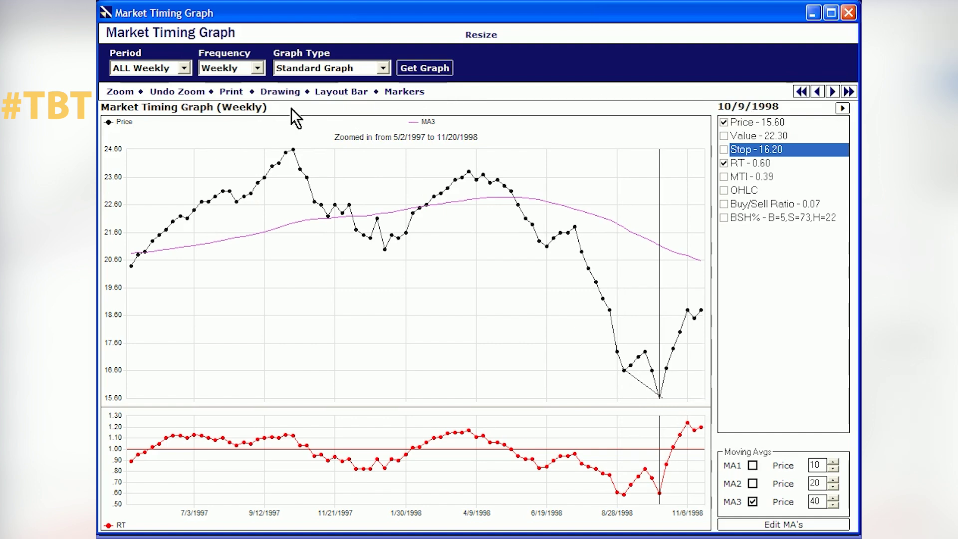
Draw a line under the RT lows of 9/4/1998 and 10/9/1998 and compare with the price at 10/9/1998.
{"action": "left_click", "coordinate": [271, 92]}
{"action": "mouse_move", "coordinate": [337, 107]}
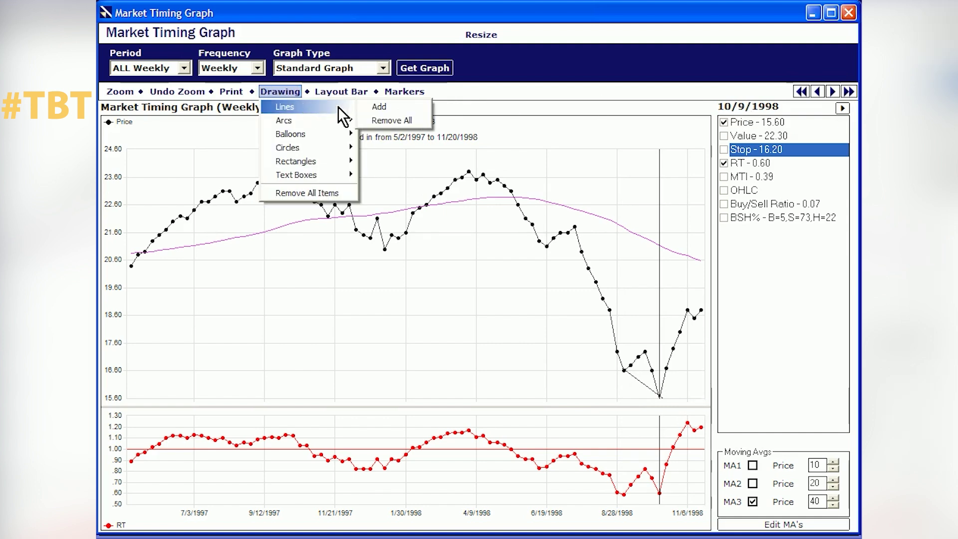
{"action": "left_click", "coordinate": [368, 106]}
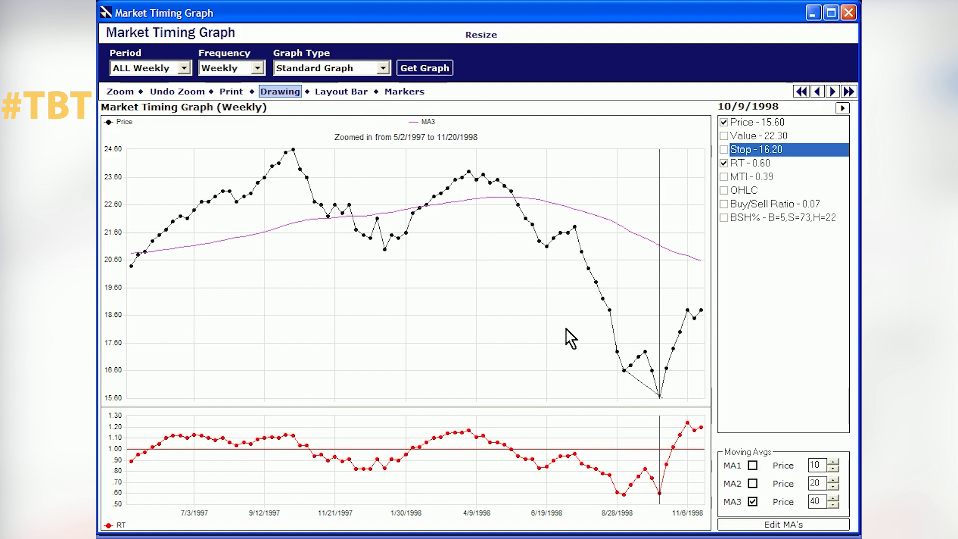
{"action": "left_click", "coordinate": [624, 495]}
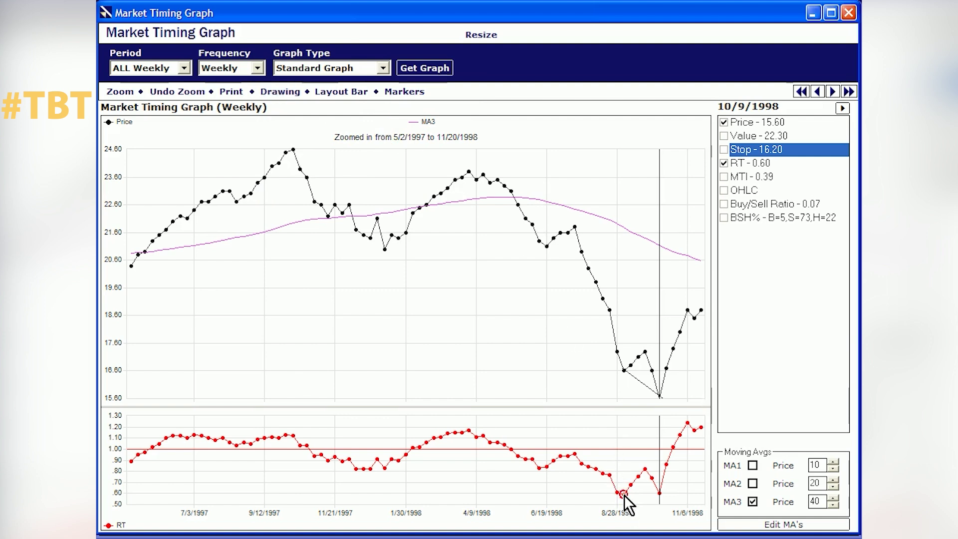
{"action": "left_click", "coordinate": [681, 490]}
{"action": "left_click", "coordinate": [559, 498]}
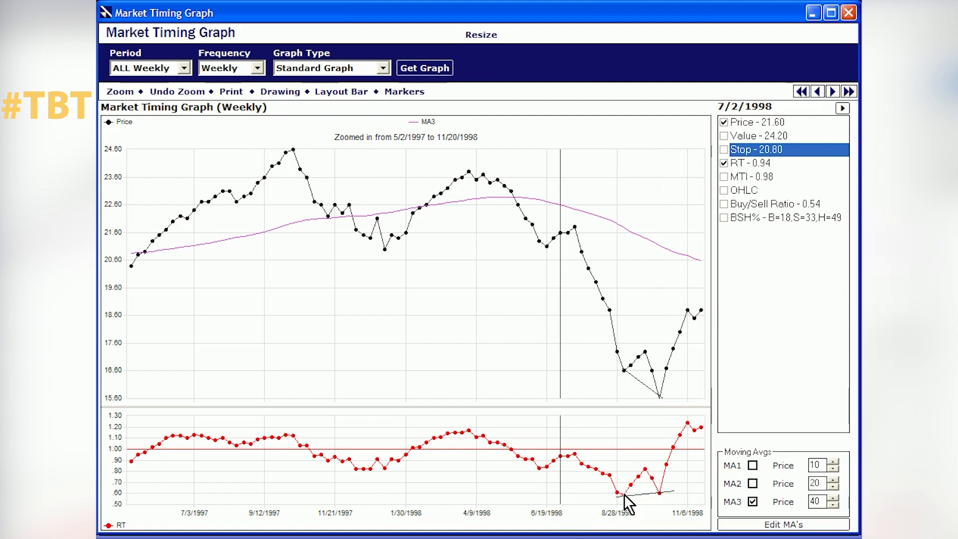
{"action": "left_click", "coordinate": [659, 397]}
{"action": "left_click", "coordinate": [660, 497]}
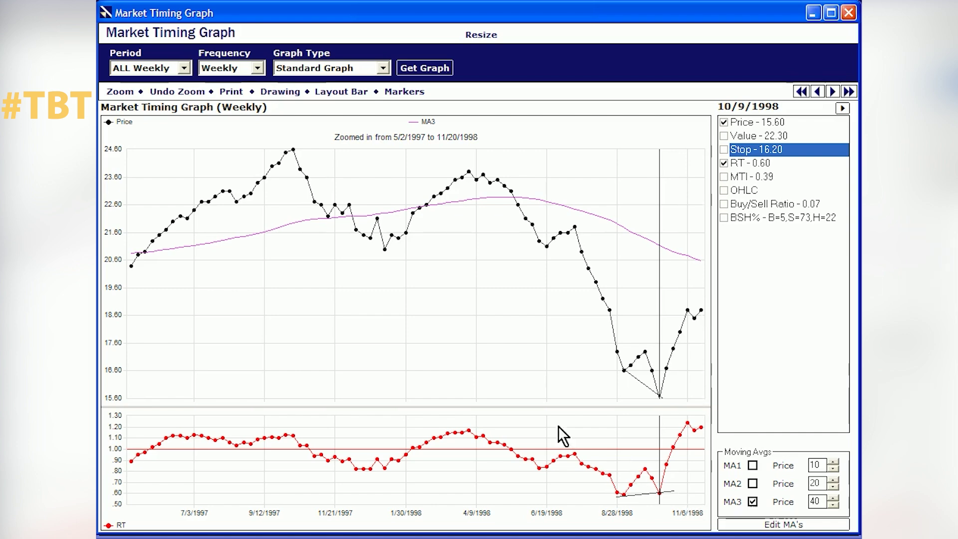
Change the zoom range to 5/19/2006 through 8/24/2007 and plot MTI in place of RT.
{"action": "left_click", "coordinate": [169, 91]}
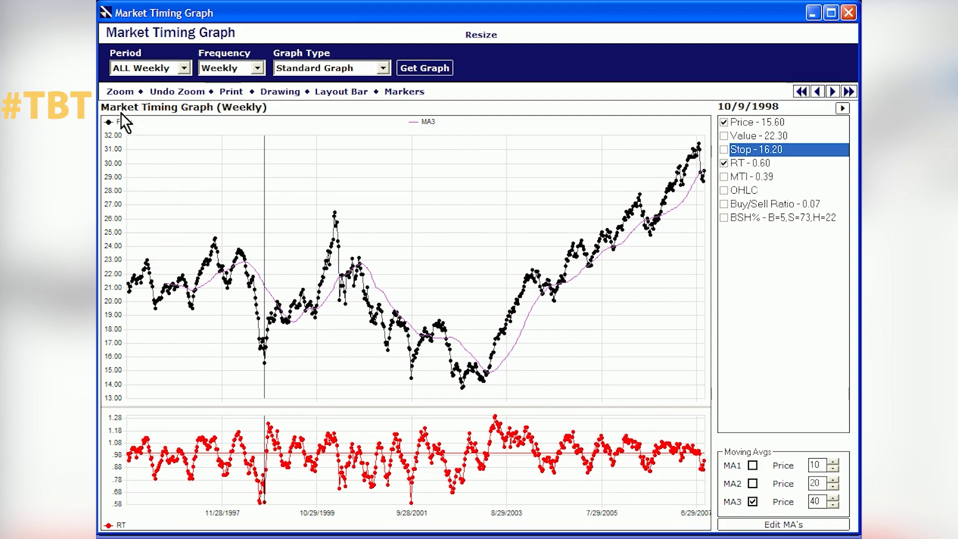
{"action": "left_click", "coordinate": [120, 91]}
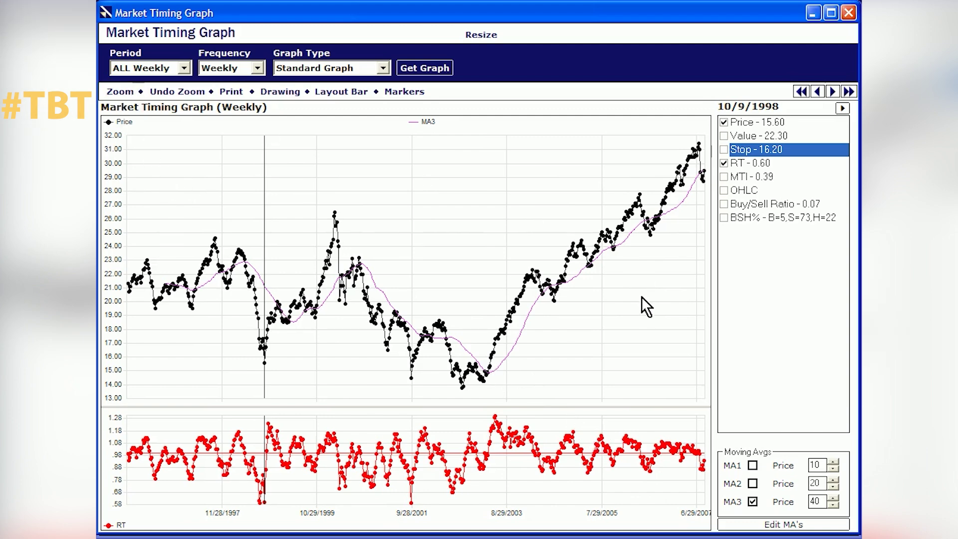
{"action": "left_click_drag", "start_coordinate": [642, 296], "coordinate": [720, 296]}
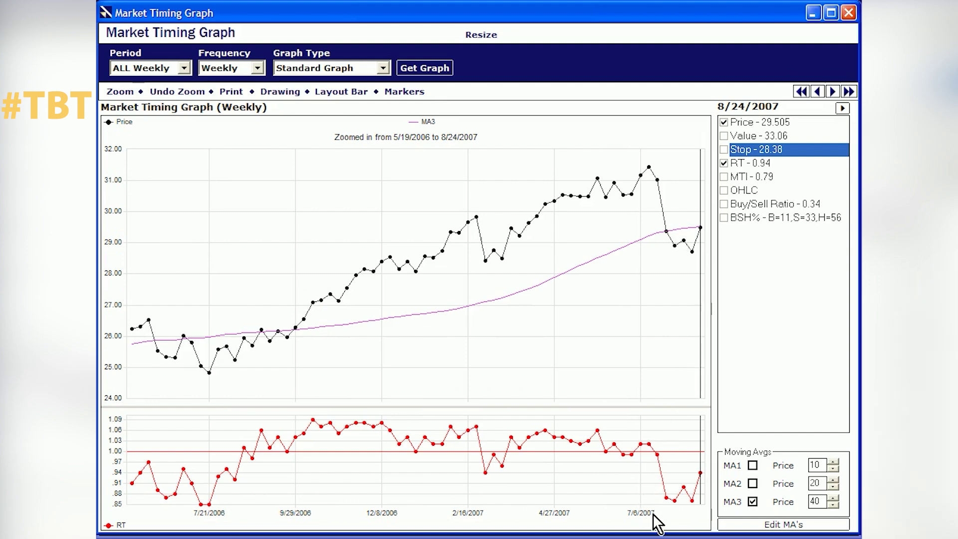
{"action": "left_click", "coordinate": [725, 177]}
{"action": "left_click", "coordinate": [722, 164]}
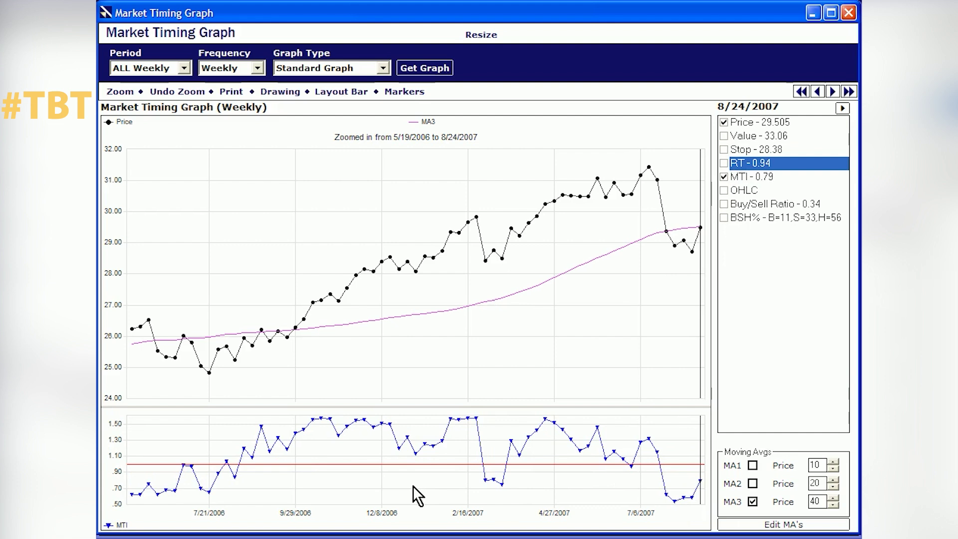
Draw a falling line over the MTI peaks from 4/20/2007 to just past the July 2007 peak.
{"action": "left_click", "coordinate": [280, 91]}
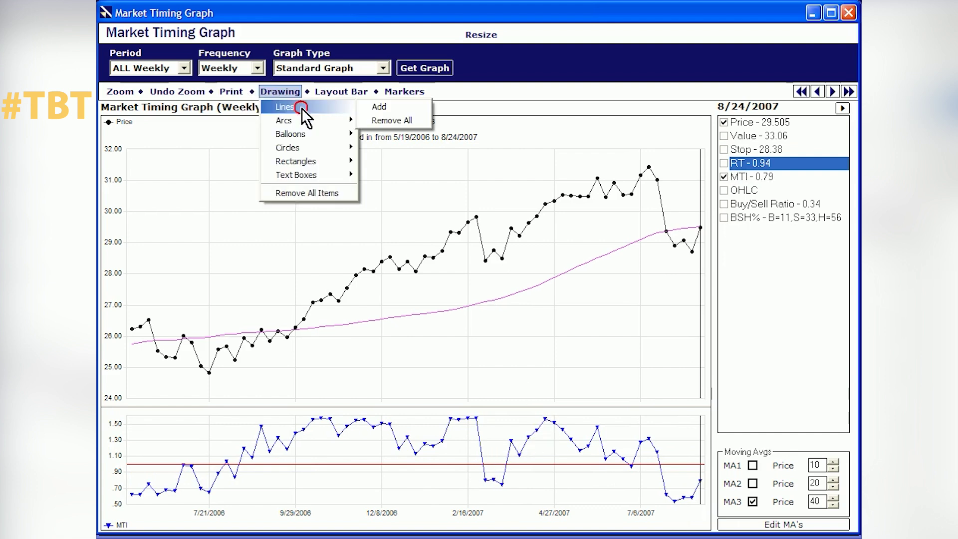
{"action": "left_click", "coordinate": [368, 109]}
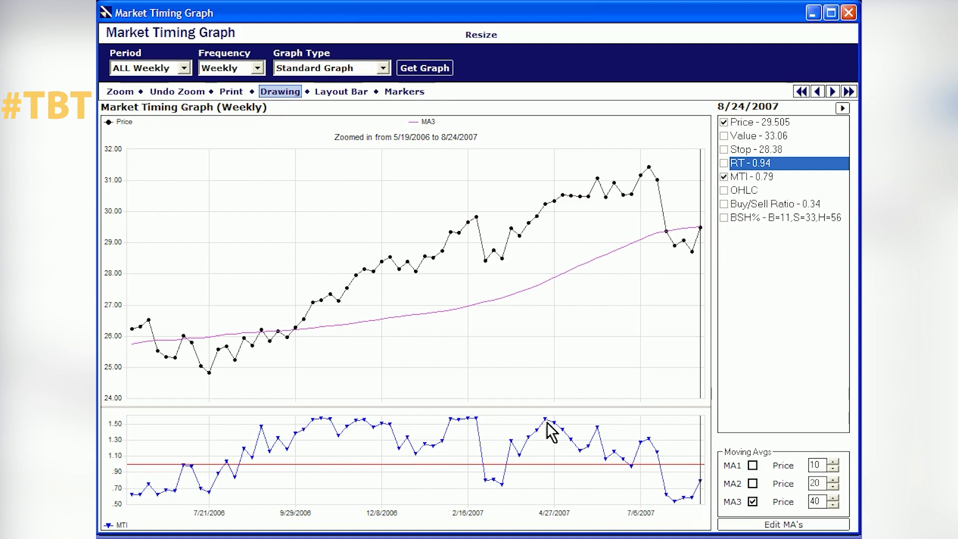
{"action": "left_click_drag", "start_coordinate": [545, 419], "coordinate": [683, 442]}
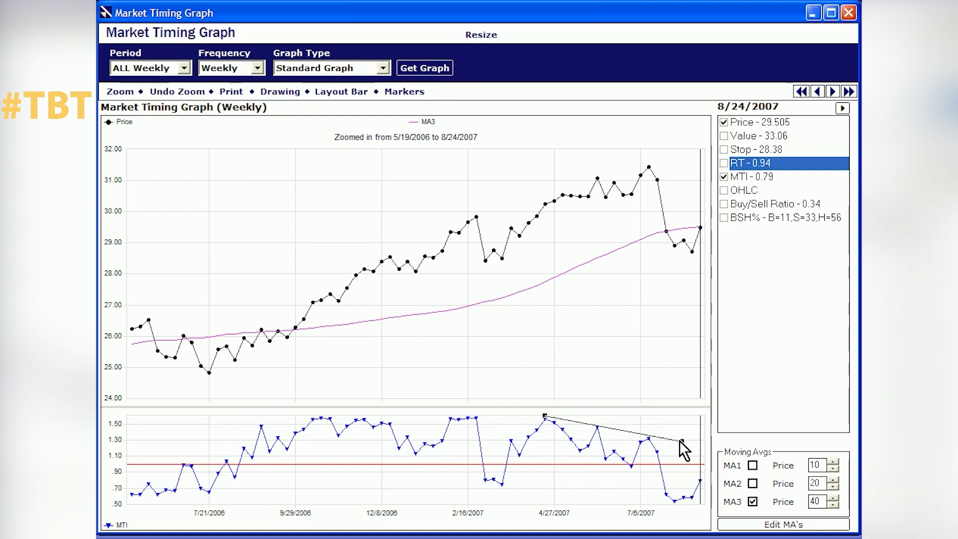
Draw a rising line over the price highs from 4/20/2007 to the mid-July 2007 peak.
{"action": "left_click", "coordinate": [272, 90]}
{"action": "mouse_move", "coordinate": [329, 107]}
{"action": "left_click", "coordinate": [392, 106]}
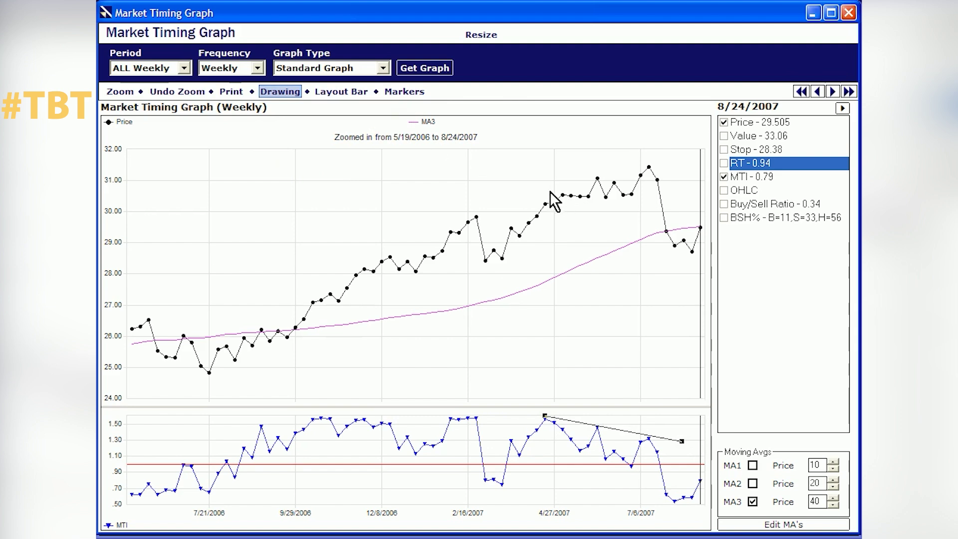
{"action": "mouse_move", "coordinate": [543, 200]}
{"action": "left_mouse_down"}
{"action": "mouse_move", "coordinate": [655, 152]}
{"action": "mouse_move", "coordinate": [654, 163]}
{"action": "left_mouse_up"}
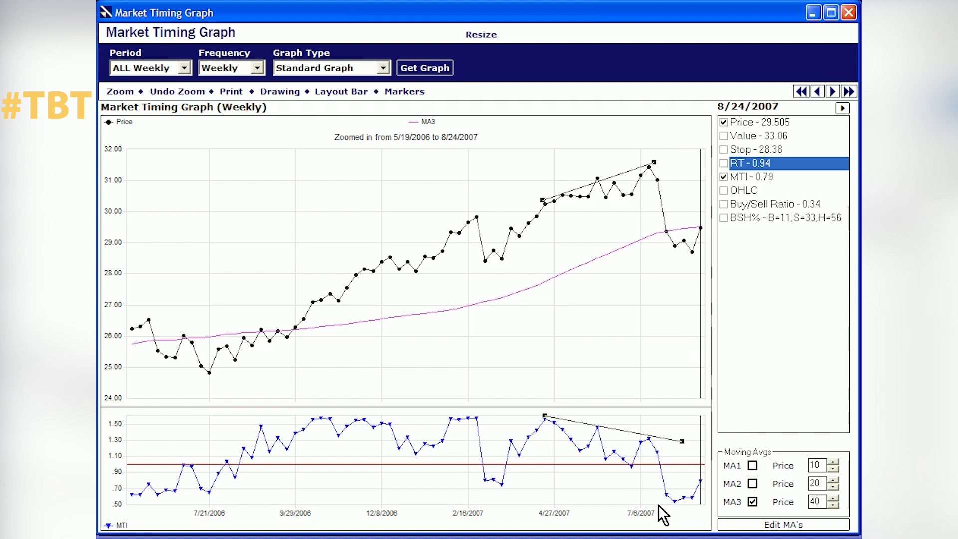
Remove all drawn items from the graph and examine the values where price crosses MA3 at 9/29/2006.
{"action": "left_click", "coordinate": [272, 94]}
{"action": "left_click", "coordinate": [295, 193]}
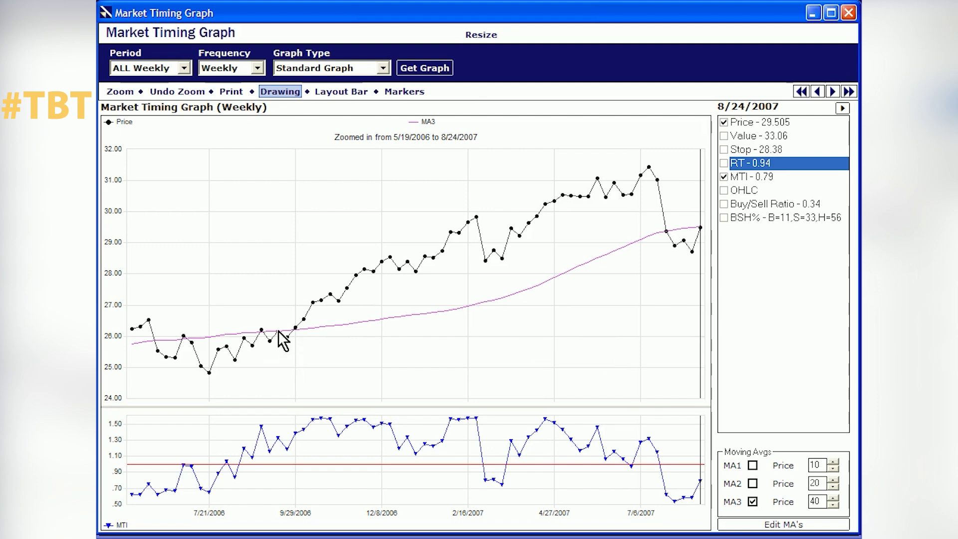
{"action": "left_click", "coordinate": [296, 330]}
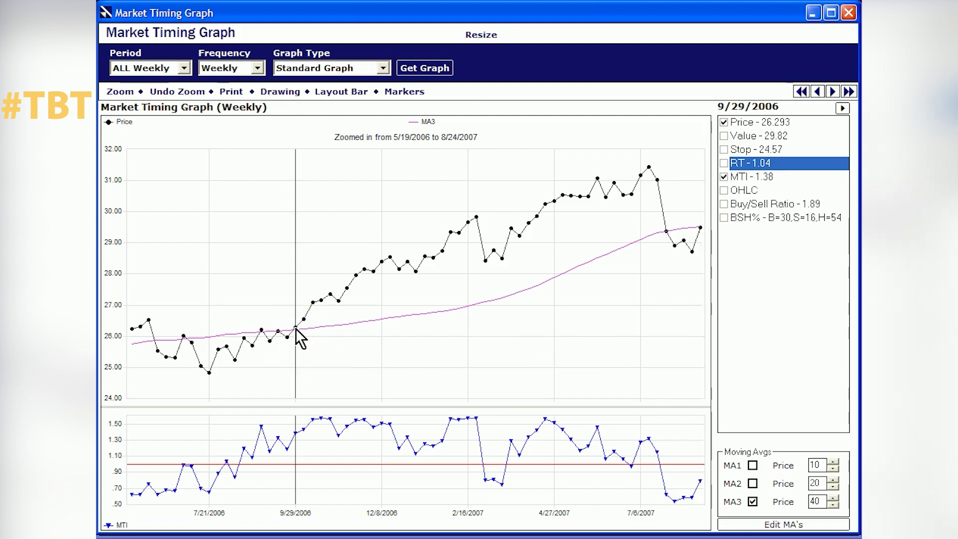
Plot the Buy/Sell Ratio in place of MTI and examine the values at 7/27/2007.
{"action": "left_click", "coordinate": [723, 204]}
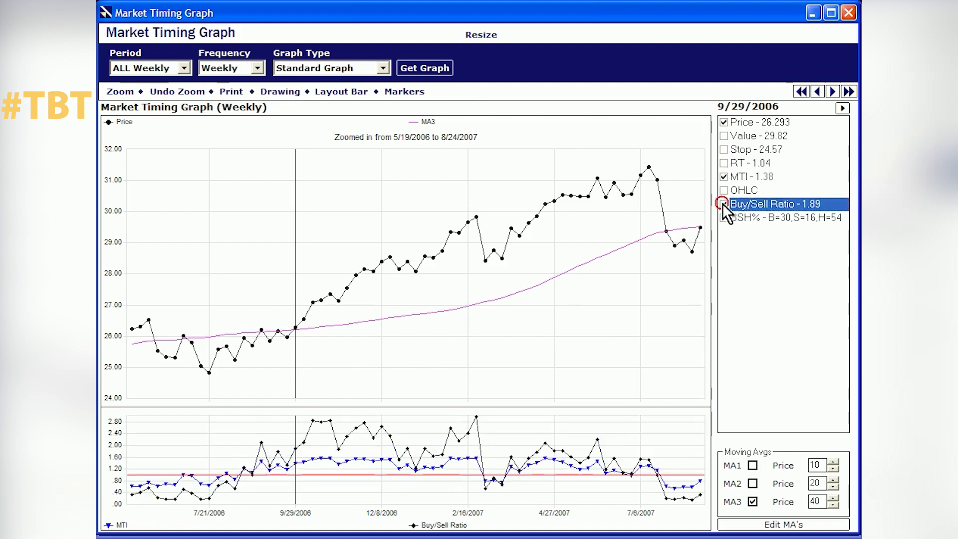
{"action": "left_click", "coordinate": [723, 176]}
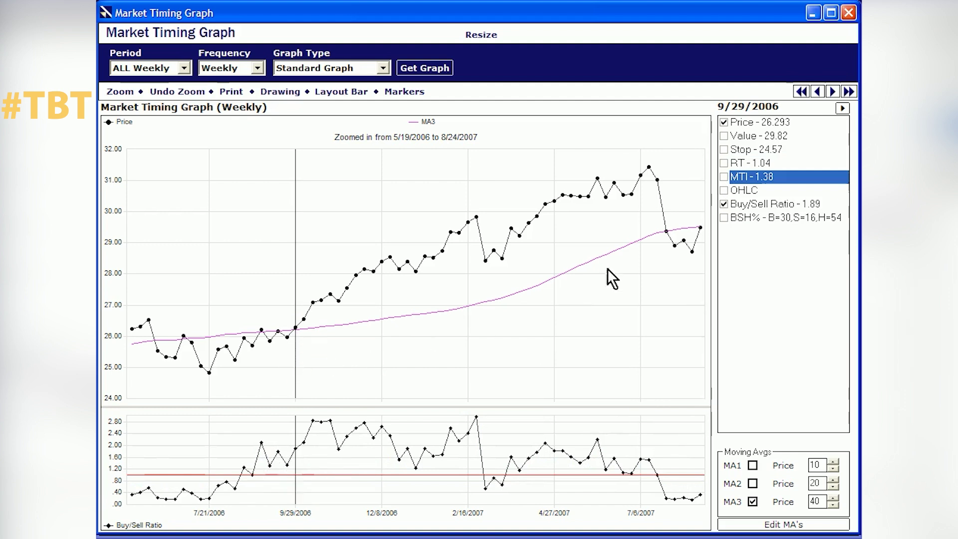
{"action": "left_click", "coordinate": [667, 229]}
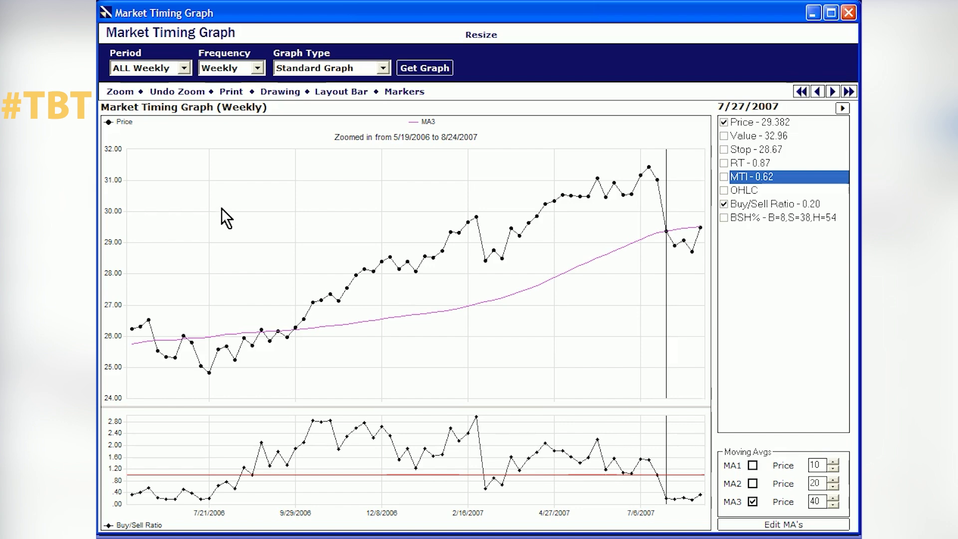
Redraw the graph for a 1 Year period at Daily frequency and examine the values at the 8/16/2007 low.
{"action": "left_click", "coordinate": [178, 92]}
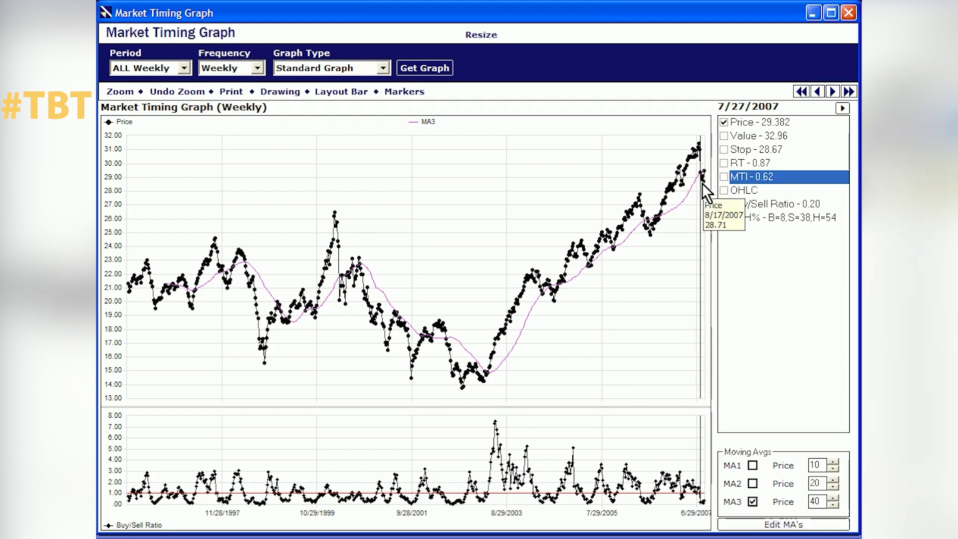
{"action": "left_click", "coordinate": [160, 94]}
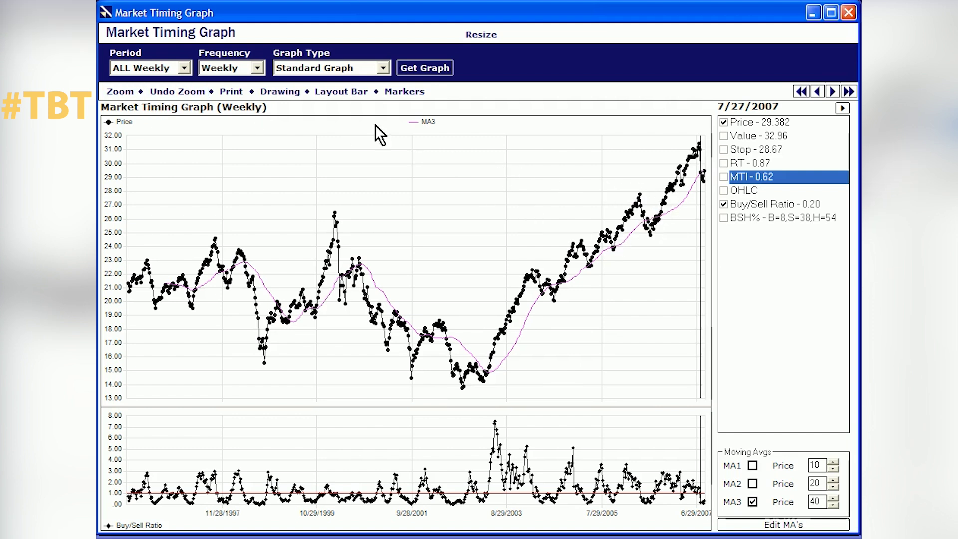
{"action": "left_click", "coordinate": [183, 67]}
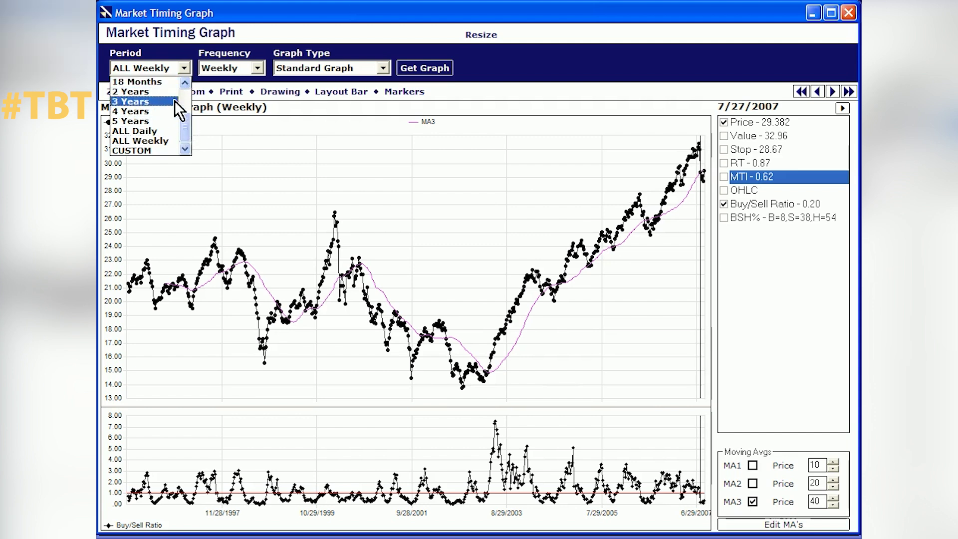
{"action": "scroll", "coordinate": [175, 95], "scroll_direction": "up", "scroll_amount": 1}
{"action": "left_click", "coordinate": [140, 102]}
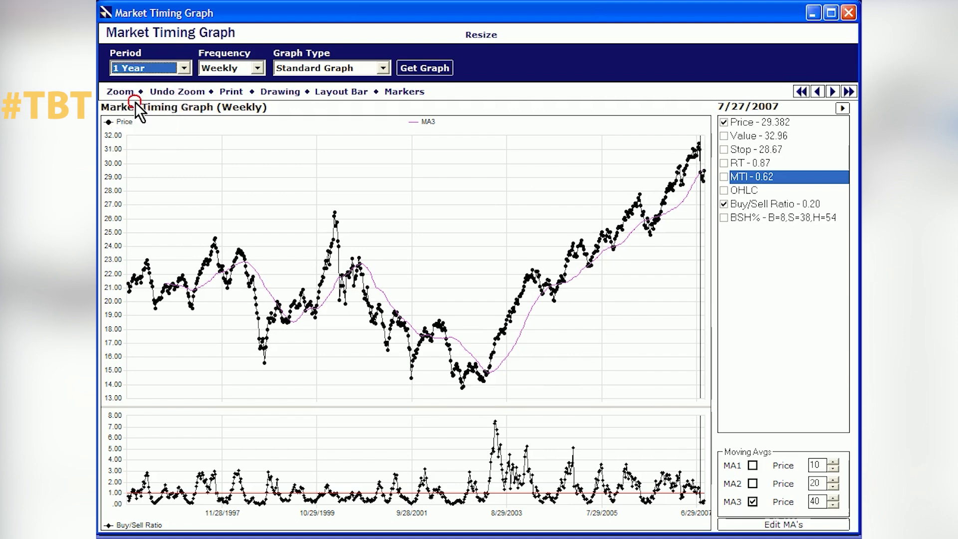
{"action": "left_click", "coordinate": [243, 74]}
{"action": "left_click", "coordinate": [233, 82]}
{"action": "left_click", "coordinate": [450, 69]}
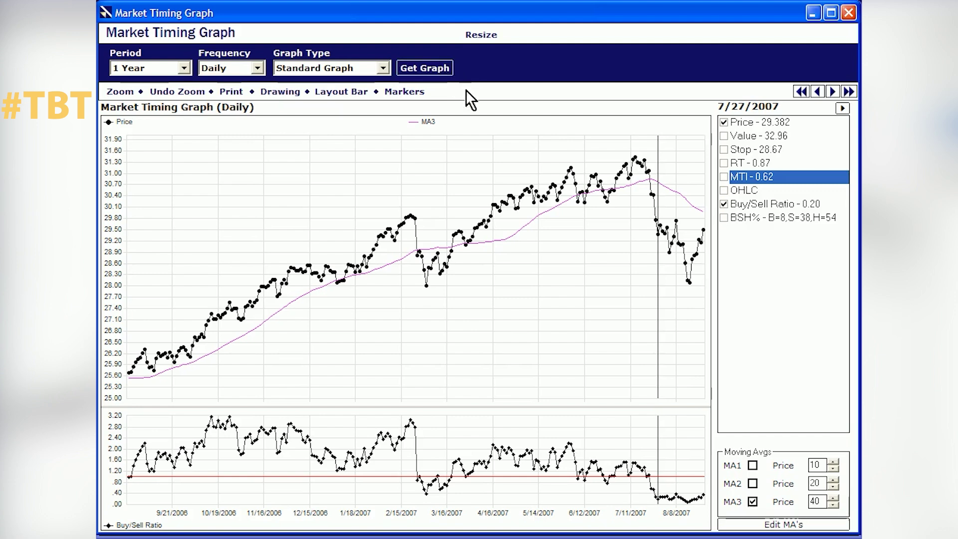
{"action": "left_click", "coordinate": [690, 287]}
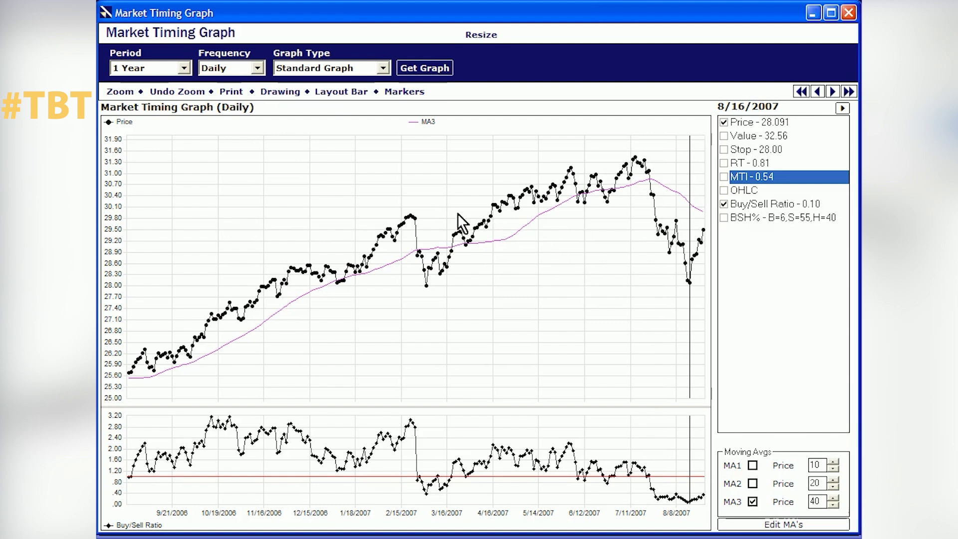
Draw a near-horizontal line at about 30.10 under the price lows, from around early May to early August 2007.
{"action": "left_click", "coordinate": [285, 92]}
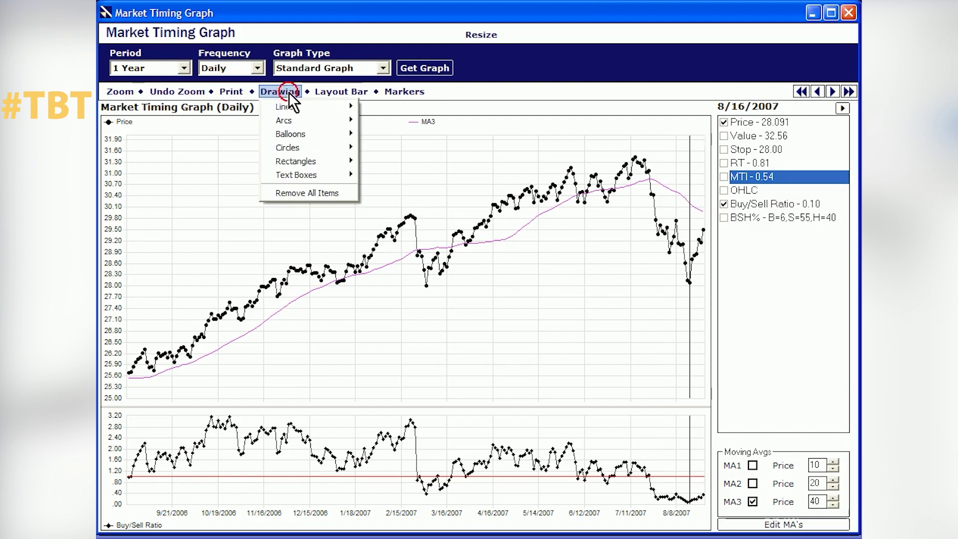
{"action": "left_click", "coordinate": [419, 129]}
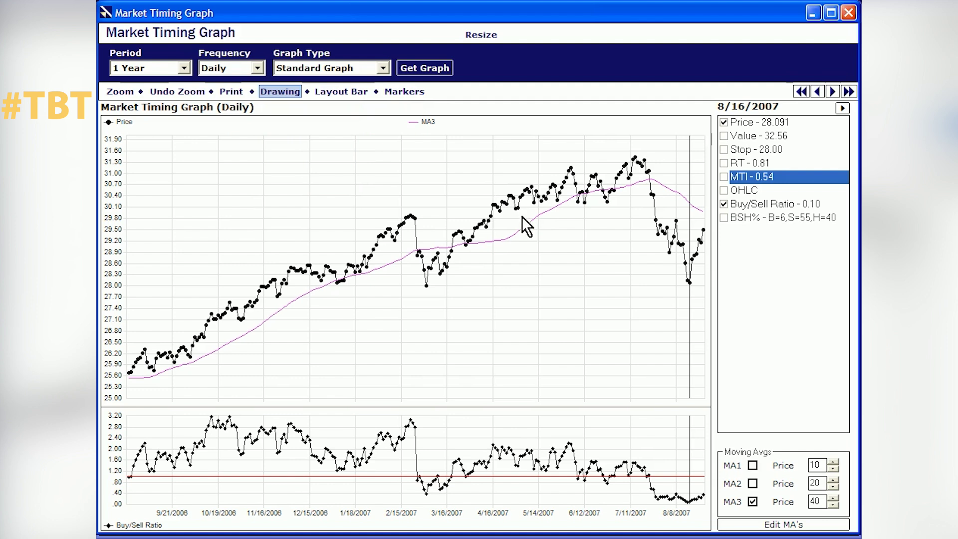
{"action": "left_click_drag", "start_coordinate": [519, 205], "coordinate": [679, 206]}
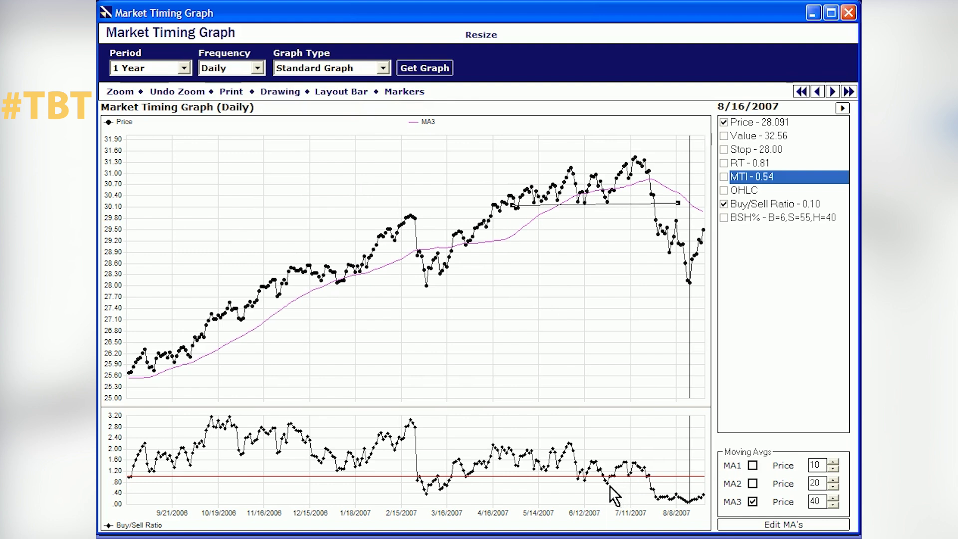
Draw a descending line above the Buy/Sell Ratio peaks, from about 2.35 in early June to about 1.25 in early August 2007.
{"action": "left_click", "coordinate": [280, 91]}
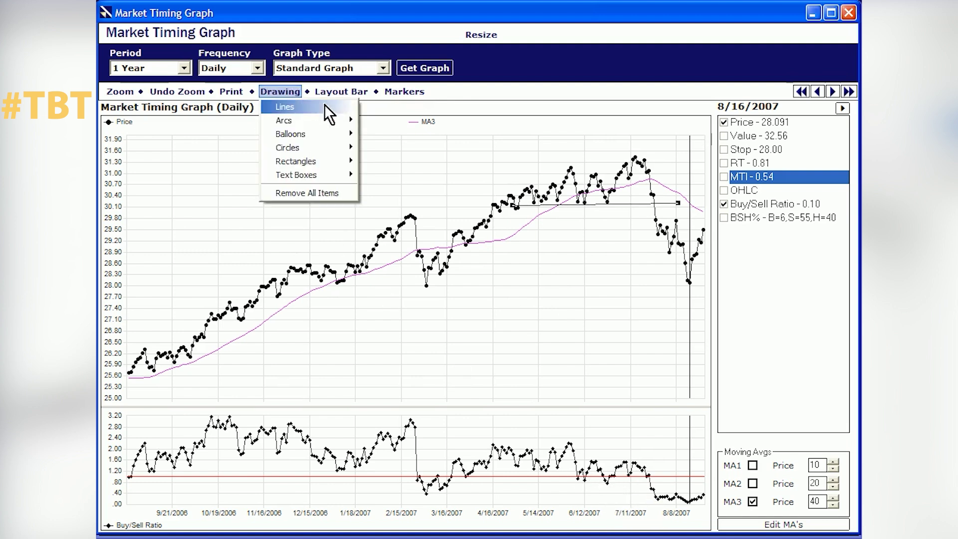
{"action": "left_click", "coordinate": [501, 271]}
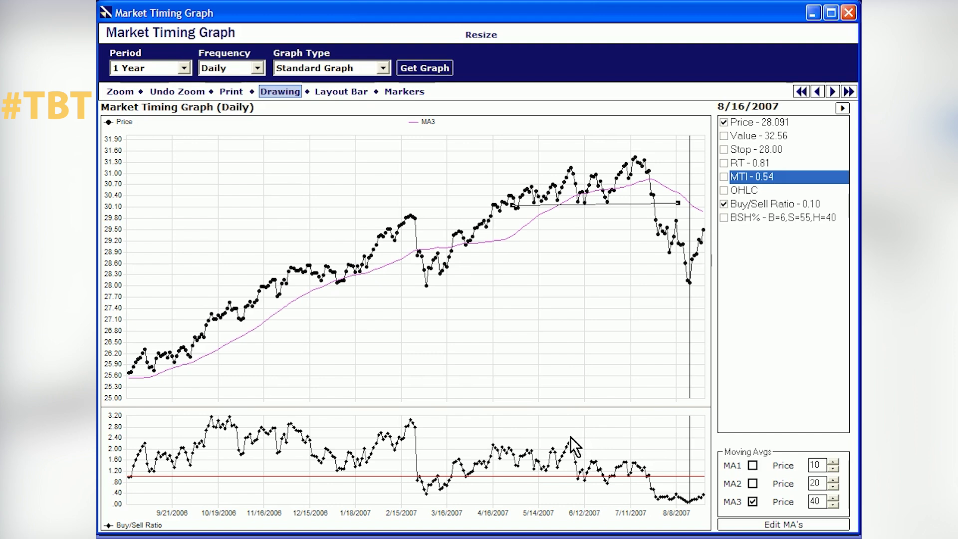
{"action": "left_click_drag", "start_coordinate": [569, 440], "coordinate": [664, 469]}
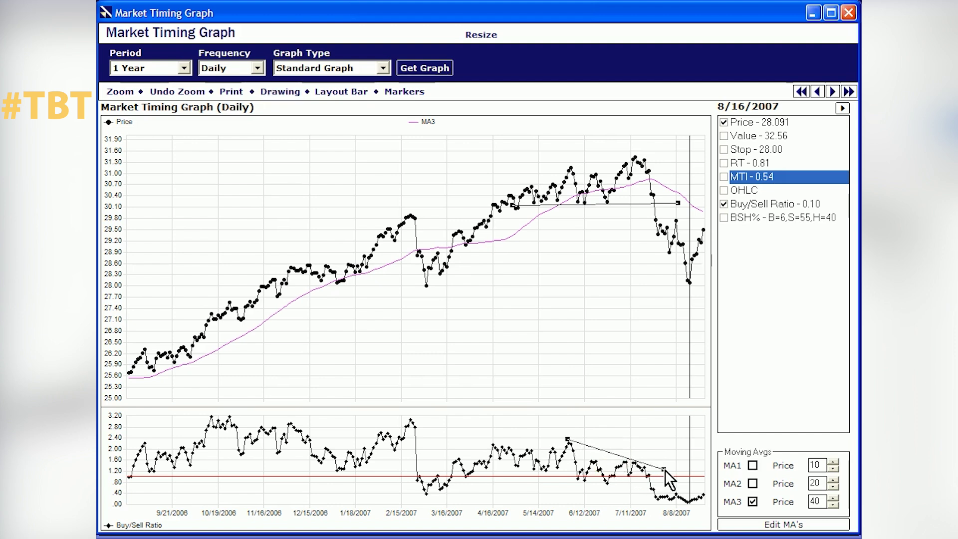
{"action": "left_click", "coordinate": [273, 91]}
{"action": "mouse_move", "coordinate": [349, 107]}
{"action": "left_click", "coordinate": [387, 108]}
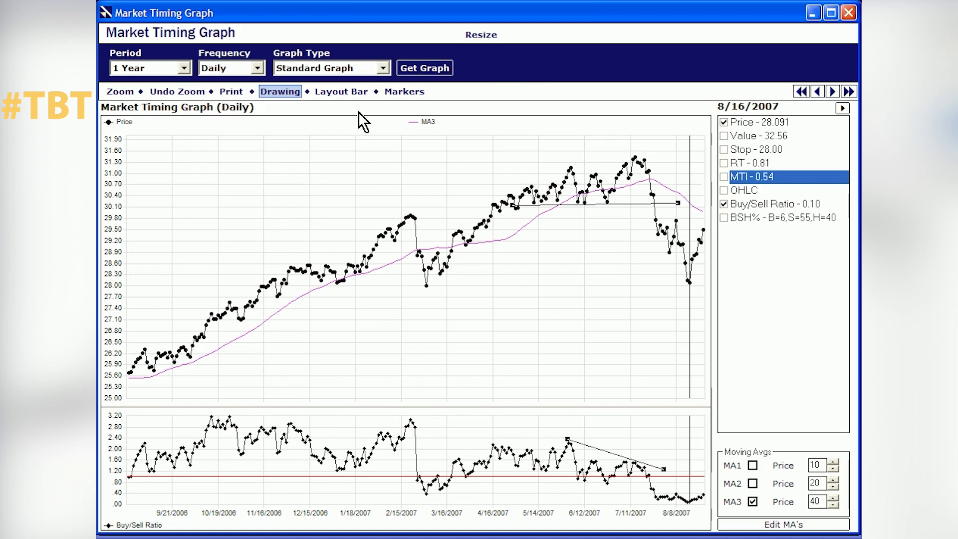
Switch the graph type to ProTrader Graph and examine the indicator values at the 7/20/2007 MACD crossover.
{"action": "left_click", "coordinate": [384, 67]}
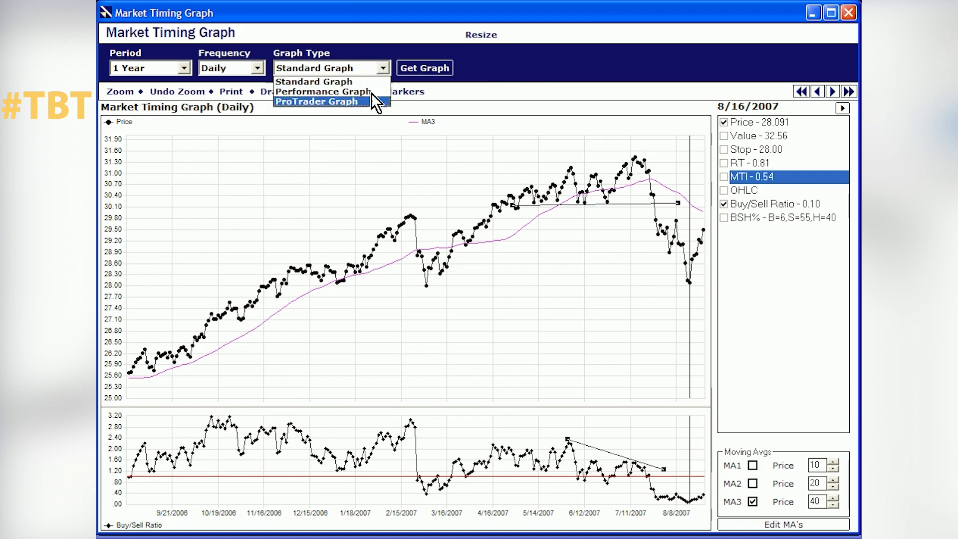
{"action": "left_click", "coordinate": [356, 102]}
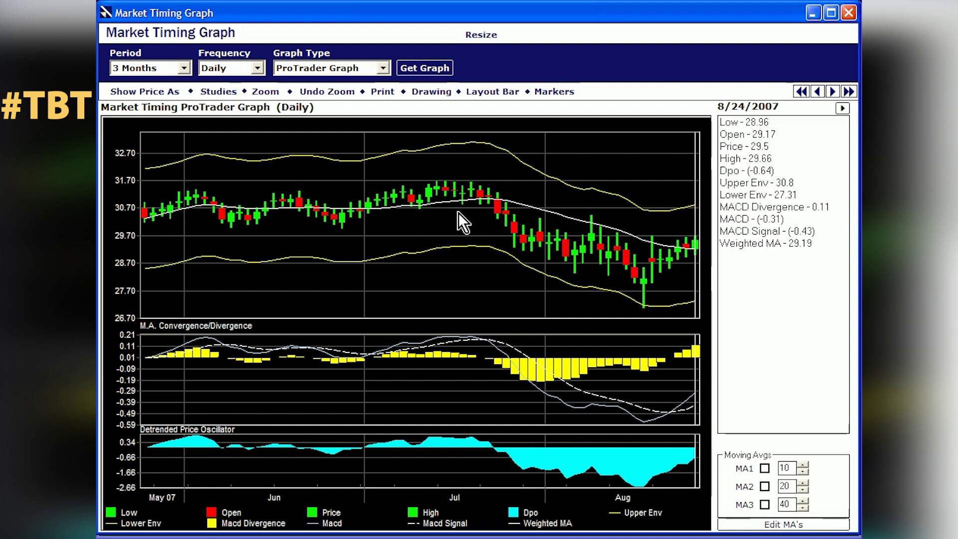
{"action": "mouse_move", "coordinate": [499, 215]}
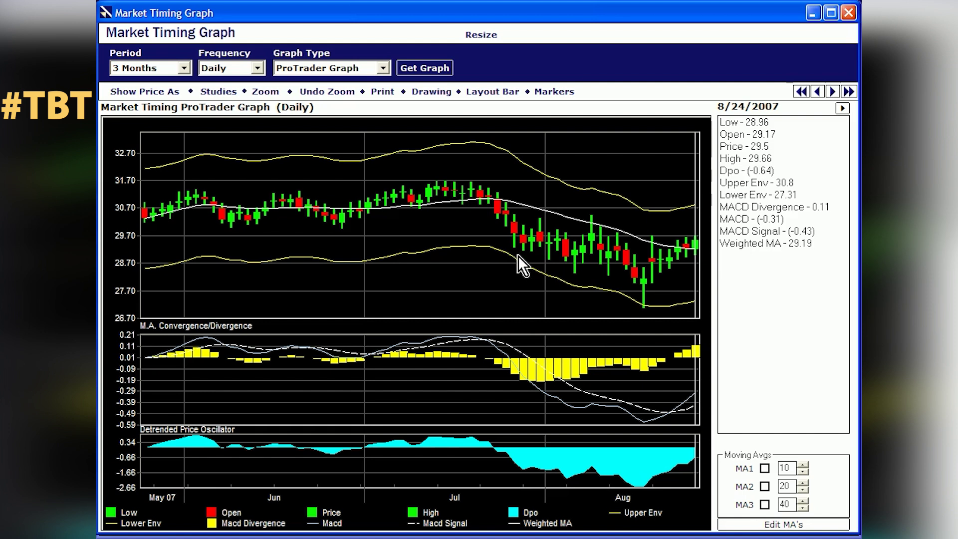
{"action": "left_click", "coordinate": [488, 344]}
{"action": "left_click", "coordinate": [482, 345]}
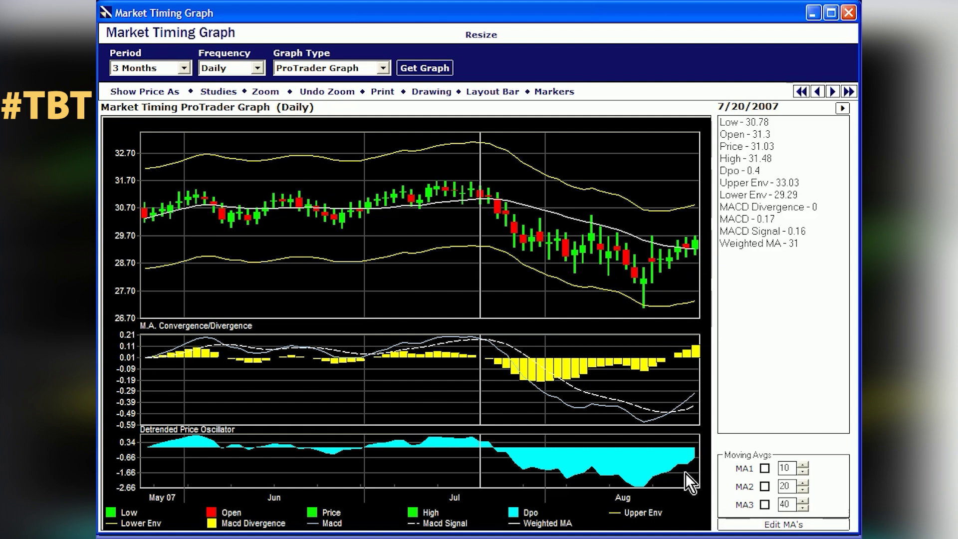
{"action": "mouse_move", "coordinate": [686, 466]}
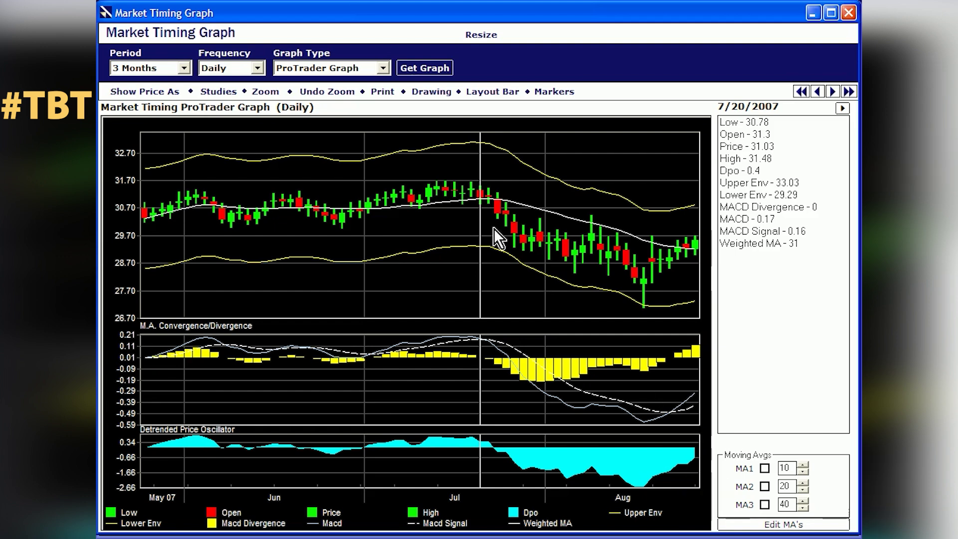
Return to the Standard Graph and plot MTI in place of the Buy/Sell Ratio.
{"action": "left_click", "coordinate": [383, 68]}
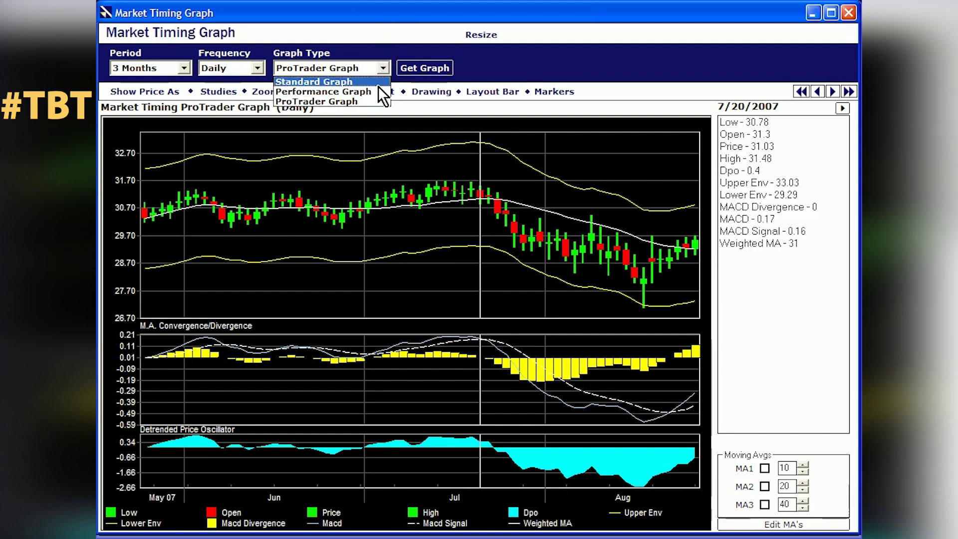
{"action": "left_click", "coordinate": [379, 85]}
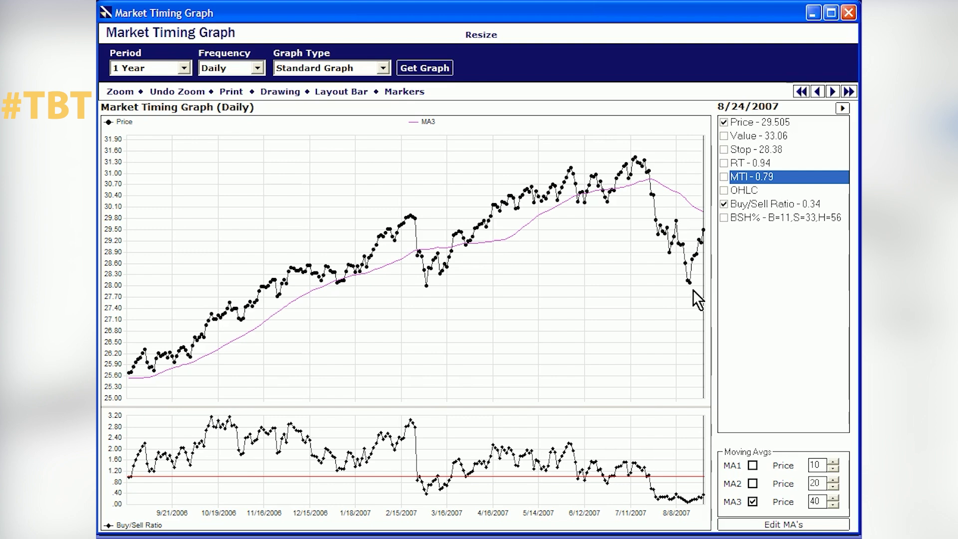
{"action": "left_click", "coordinate": [724, 177]}
{"action": "left_click", "coordinate": [725, 204]}
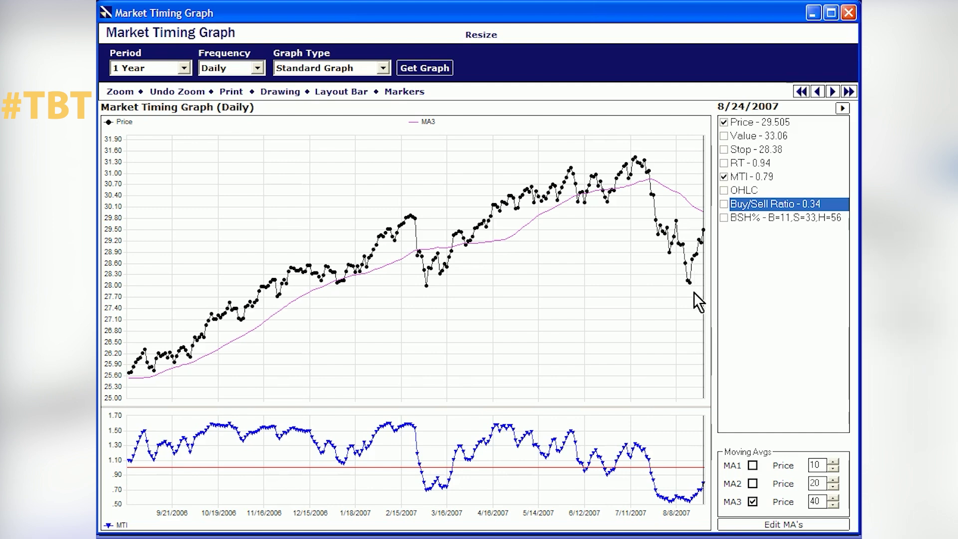
Examine the values at the 8/16/2007 price low, briefly overlaying the OHLC bars on the price.
{"action": "left_click", "coordinate": [696, 266]}
{"action": "left_click", "coordinate": [692, 265]}
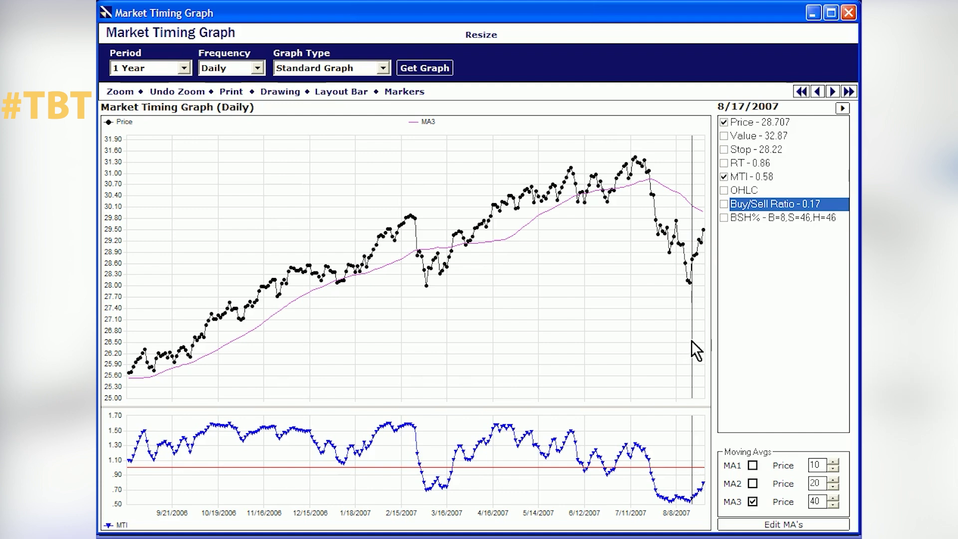
{"action": "left_click", "coordinate": [817, 92]}
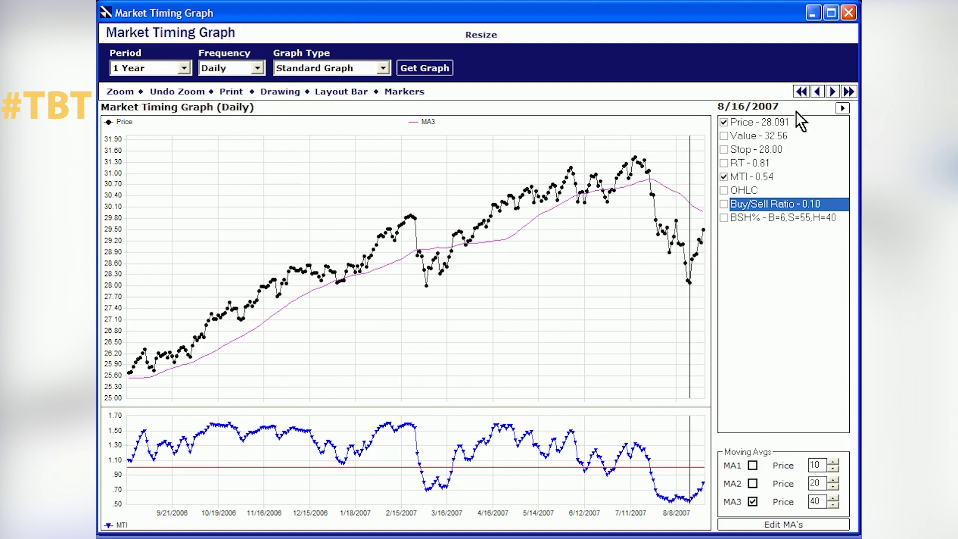
{"action": "left_click", "coordinate": [723, 191]}
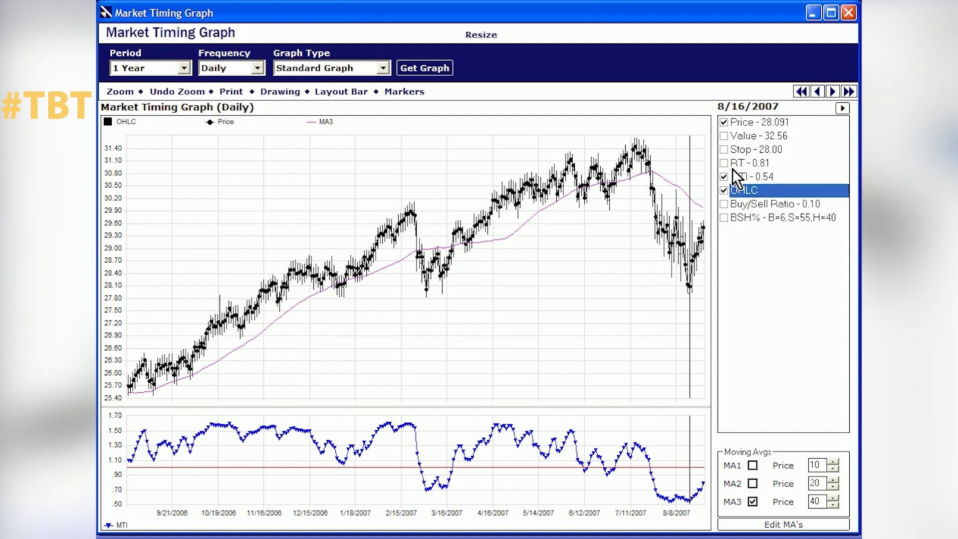
{"action": "left_click", "coordinate": [723, 190]}
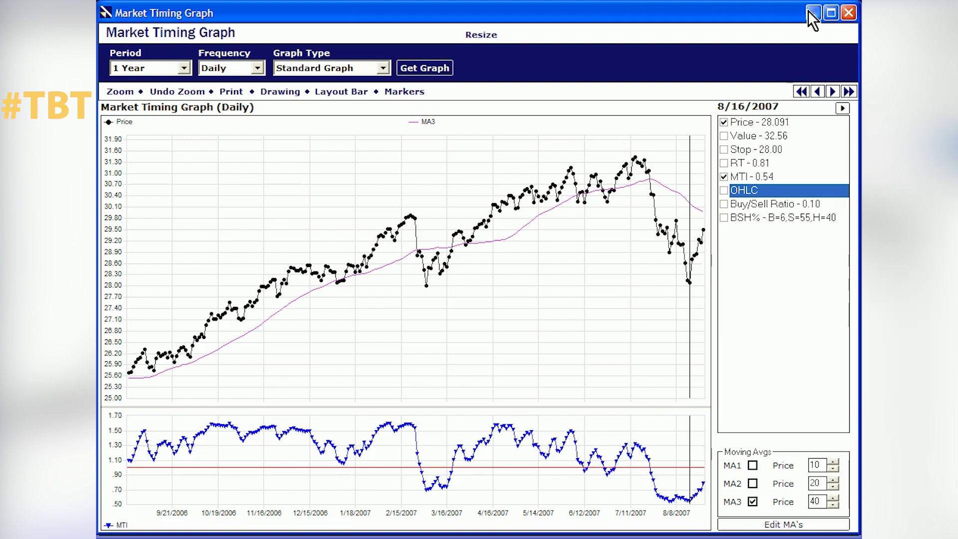
Close the Market Timing Graph and switch to the Timing the Market presentation.
{"action": "left_click", "coordinate": [849, 14]}
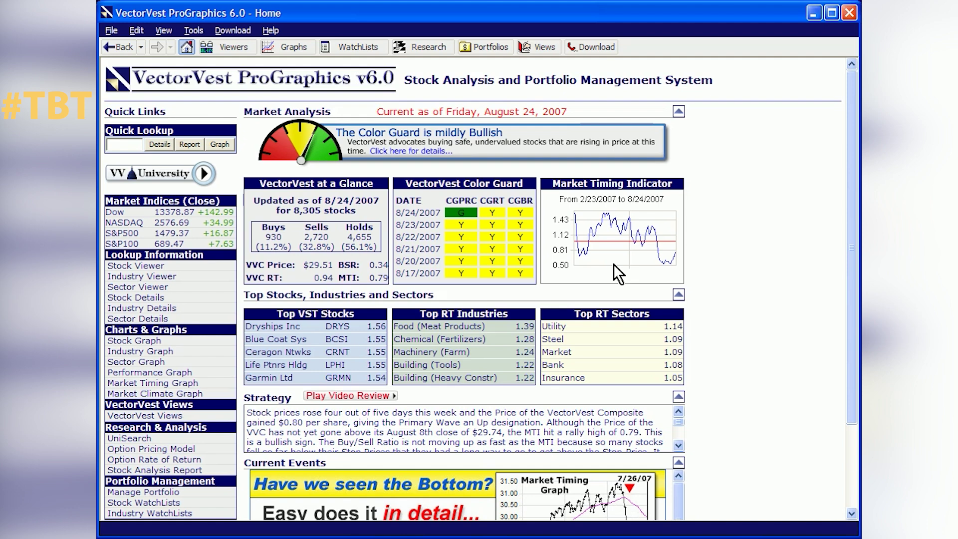
{"action": "key", "text": "alt+Tab"}
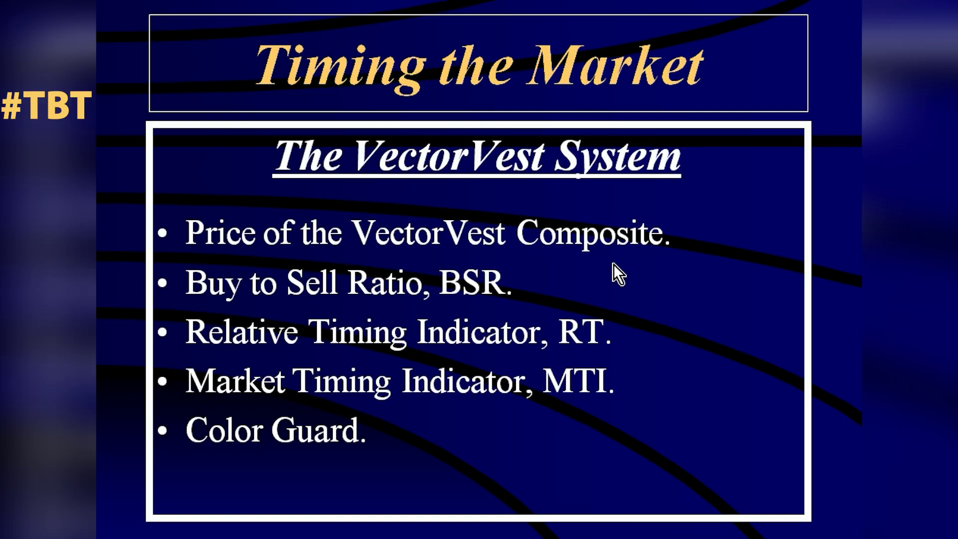
{"action": "key", "text": "Right"}
{"action": "key", "text": "Right"}
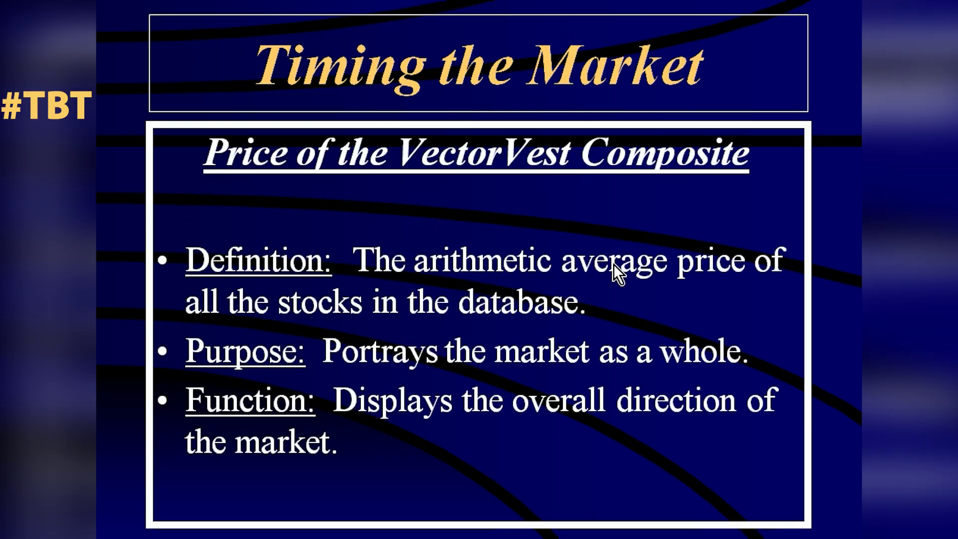
{"action": "key", "text": "Right"}
{"action": "key", "text": "Right"}
{"action": "key", "text": "Right"}
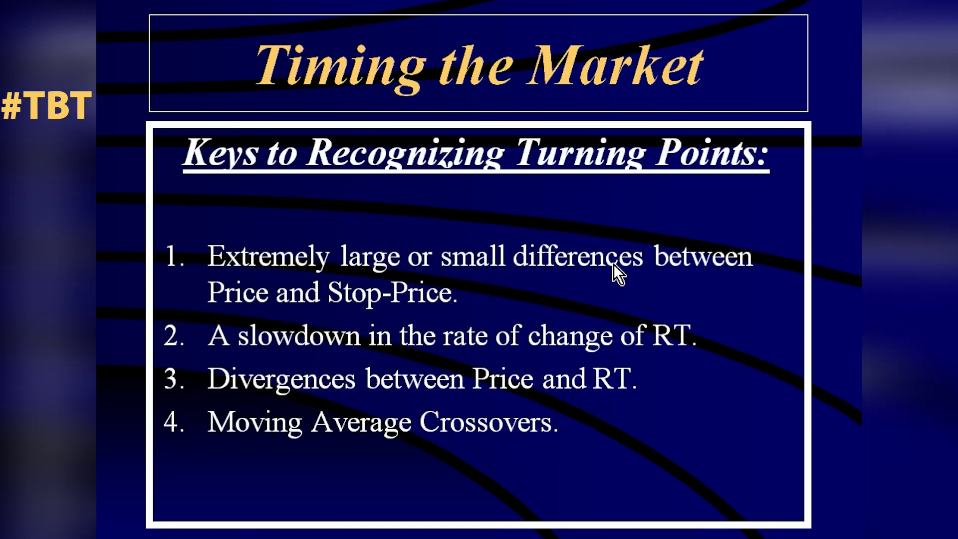
{"action": "key", "text": "Right"}
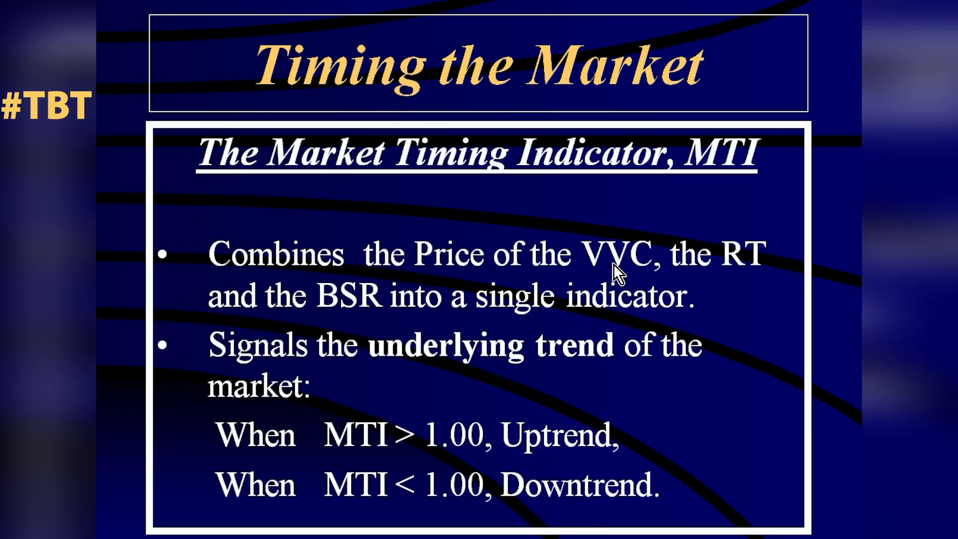
{"action": "key", "text": "Right"}
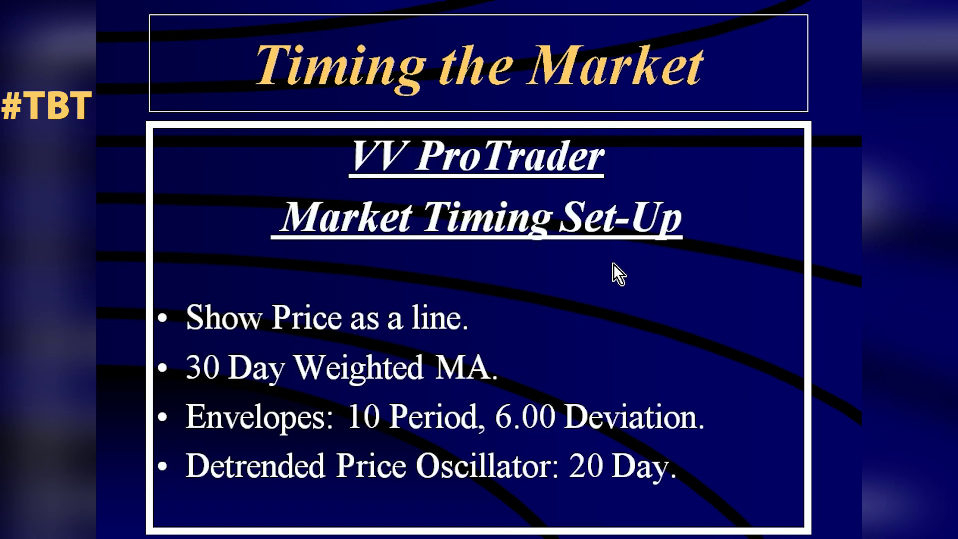
{"action": "key", "text": "Right"}
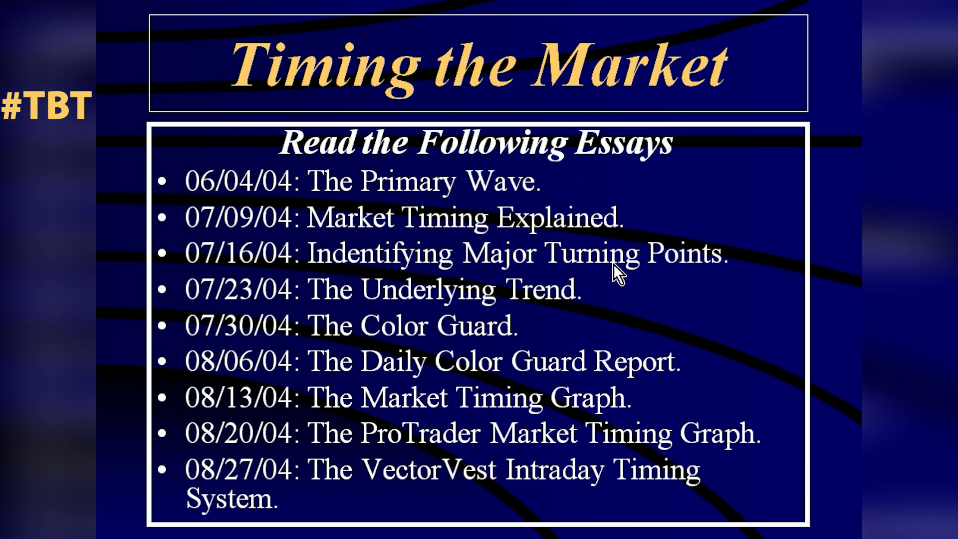